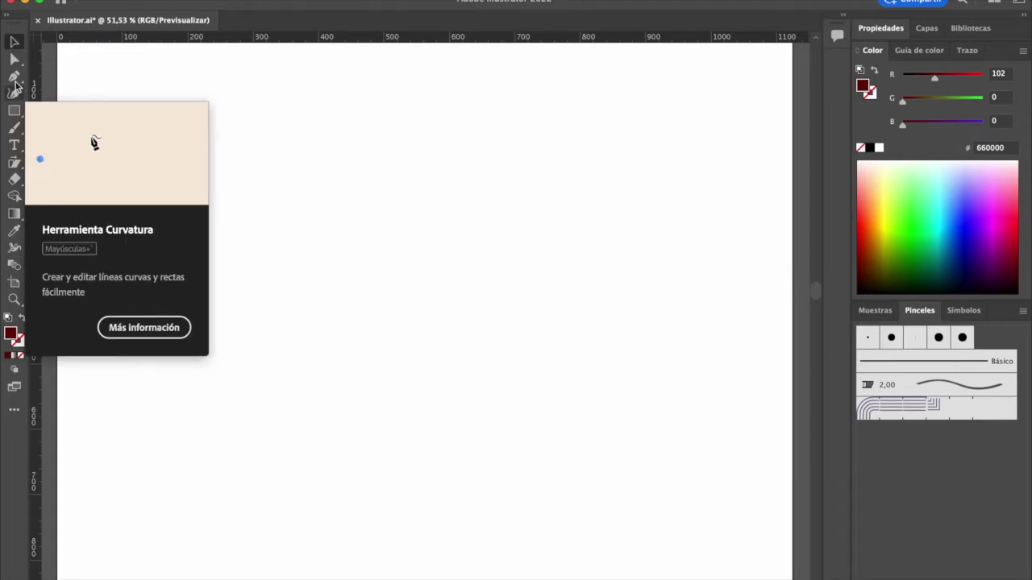
- Start the mountain outline with a pointed first peak, a tall rounded arch and a small third peak
{"action": "left_click", "coordinate": [14, 76]}
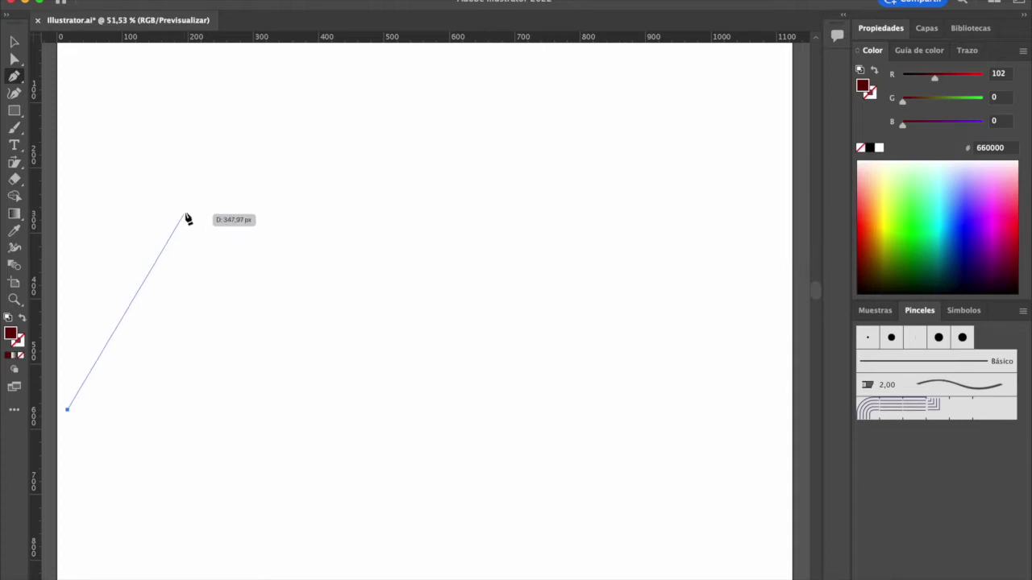
{"action": "left_click", "coordinate": [176, 169]}
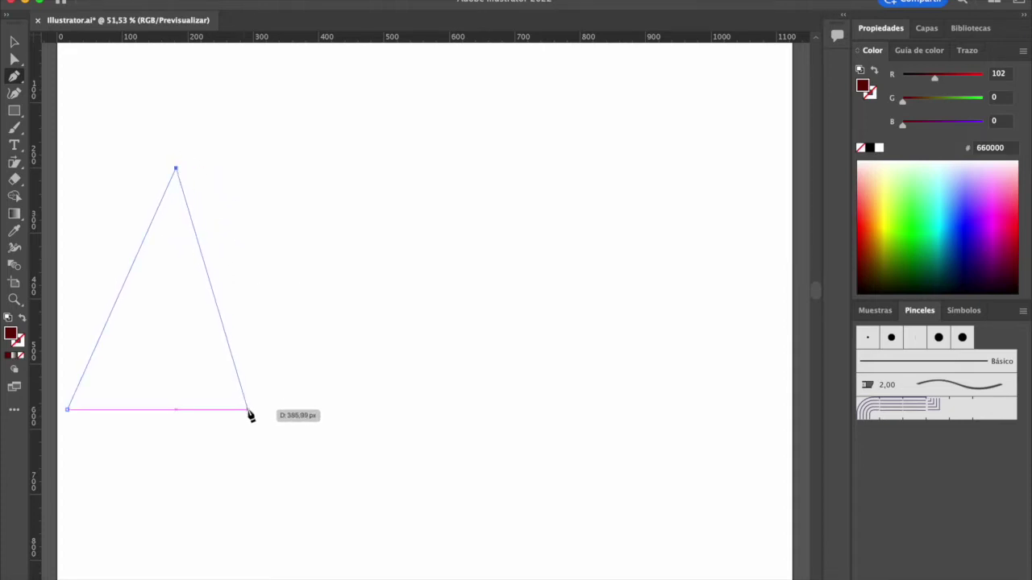
{"action": "left_click", "coordinate": [255, 410]}
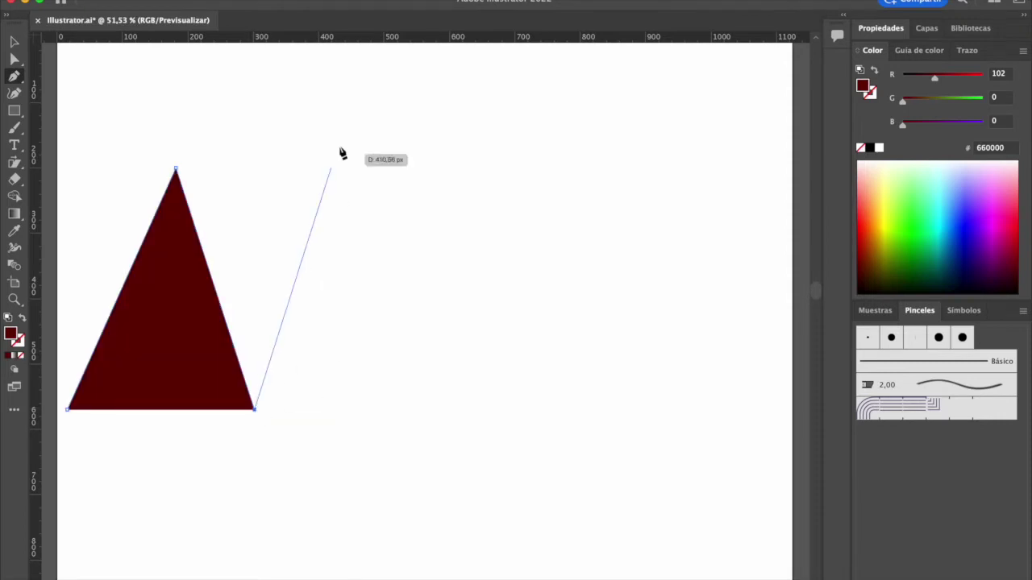
{"action": "left_click_drag", "start_coordinate": [352, 103], "coordinate": [421, 98]}
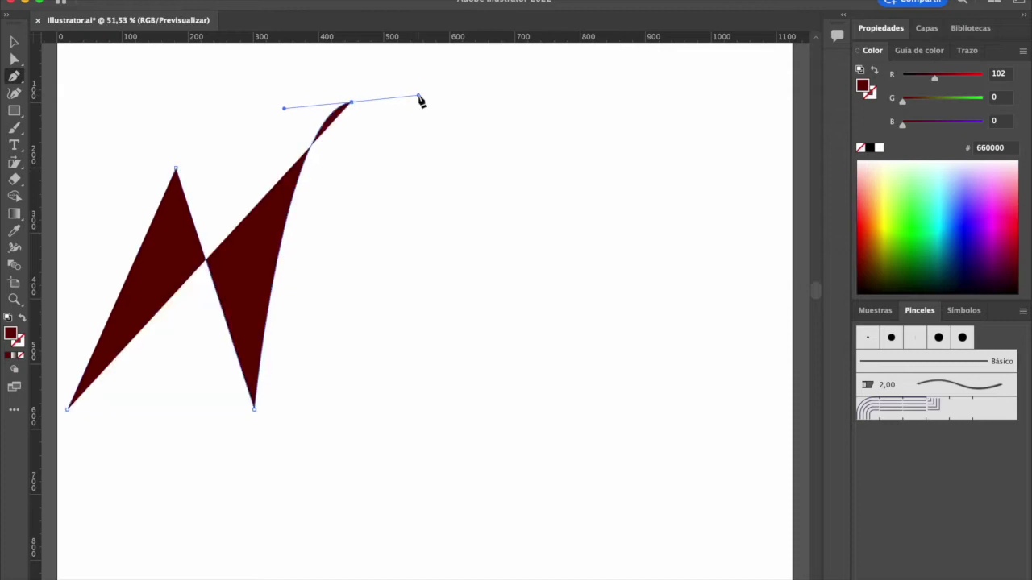
{"action": "left_click", "coordinate": [452, 410]}
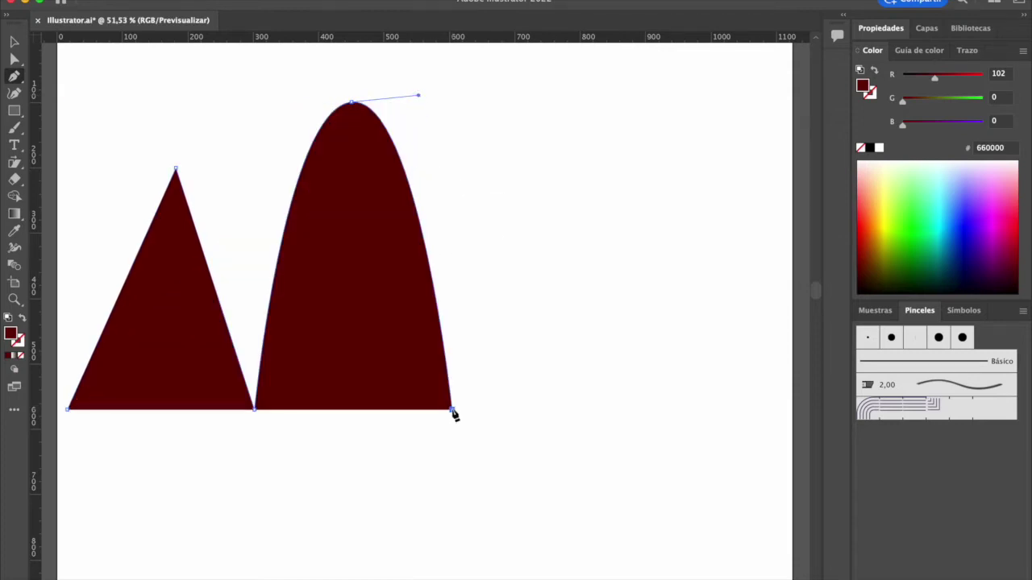
{"action": "left_click", "coordinate": [492, 260]}
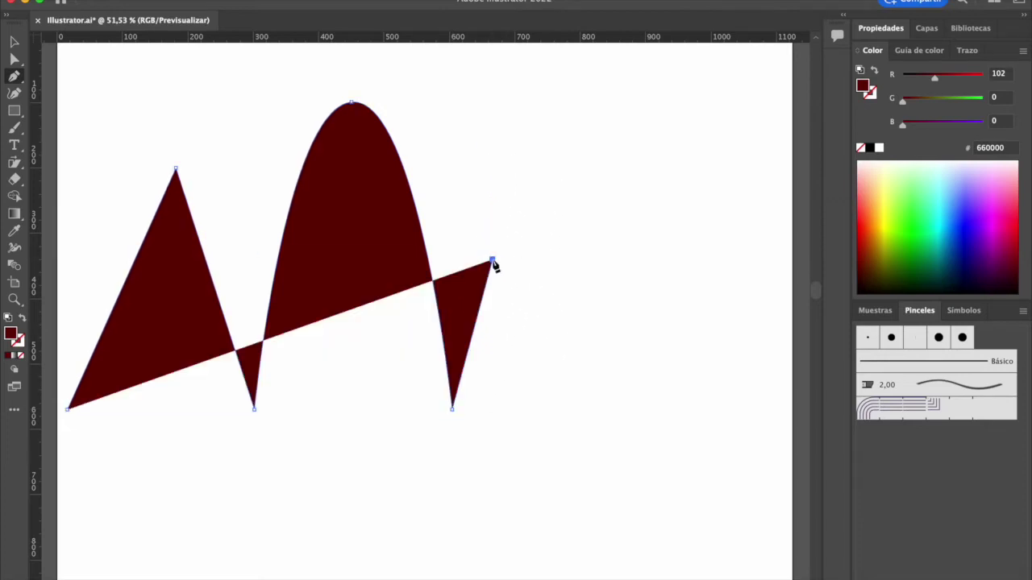
{"action": "left_click", "coordinate": [529, 410]}
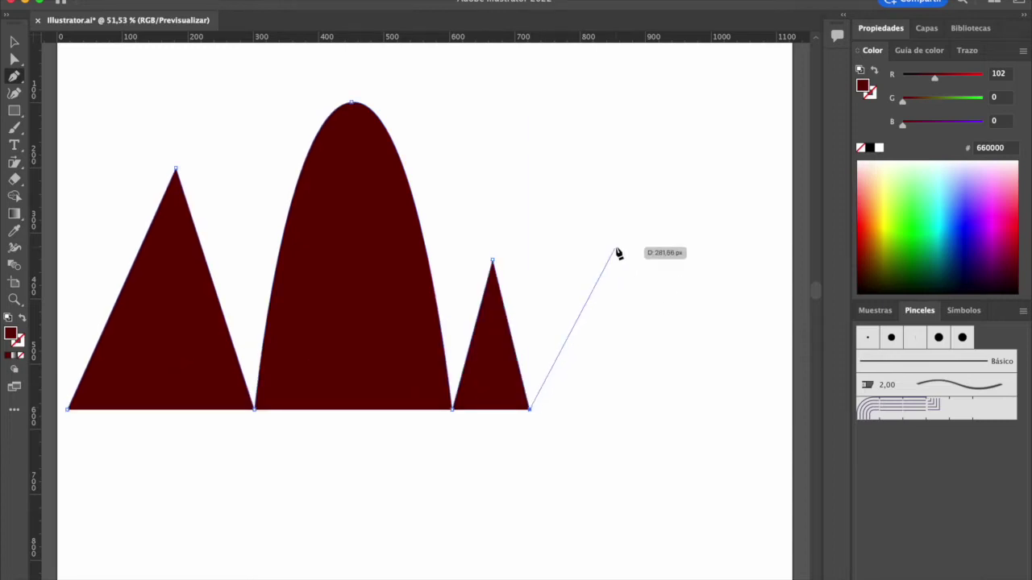
- Add the rounded fourth arch and a last small peak, closing the shape at its start point
{"action": "left_click_drag", "start_coordinate": [592, 121], "coordinate": [656, 112]}
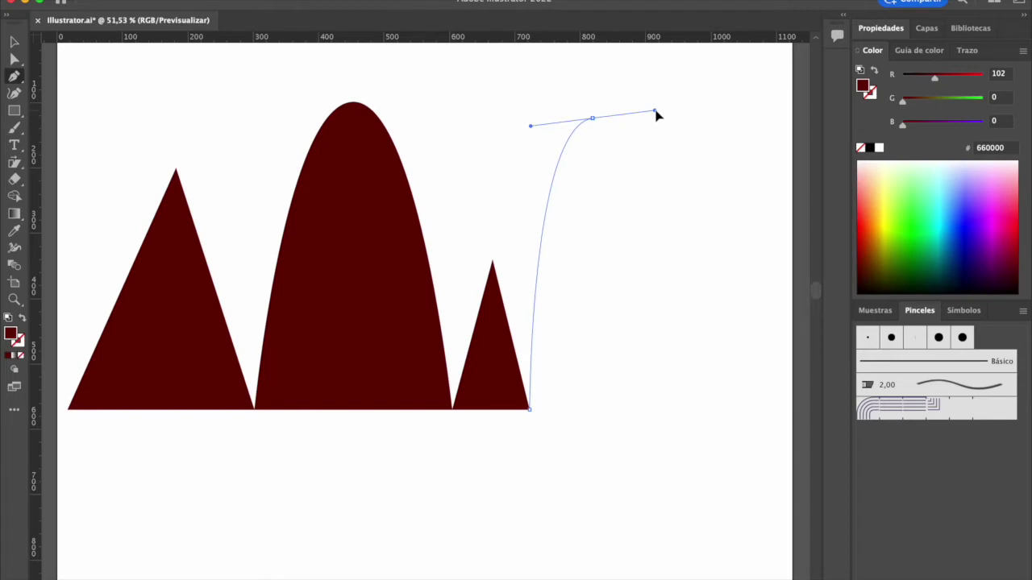
{"action": "left_click_drag", "start_coordinate": [656, 114], "coordinate": [654, 107]}
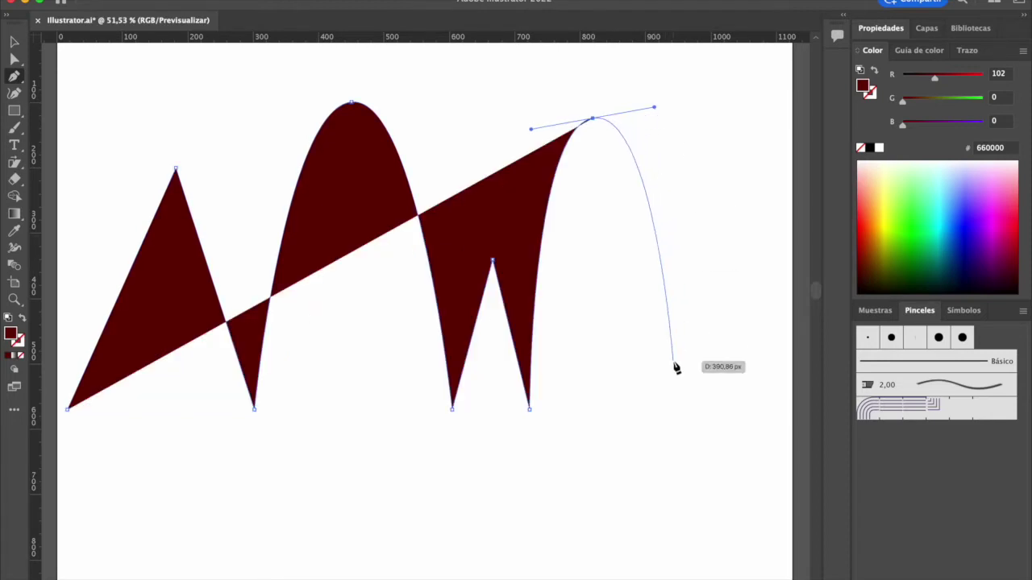
{"action": "left_click", "coordinate": [671, 411]}
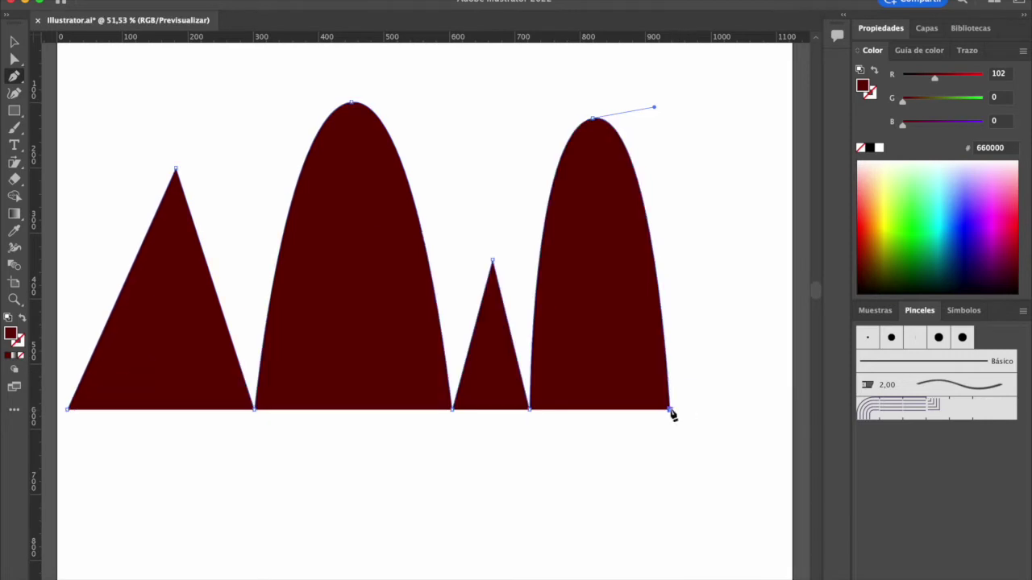
{"action": "left_click", "coordinate": [735, 309]}
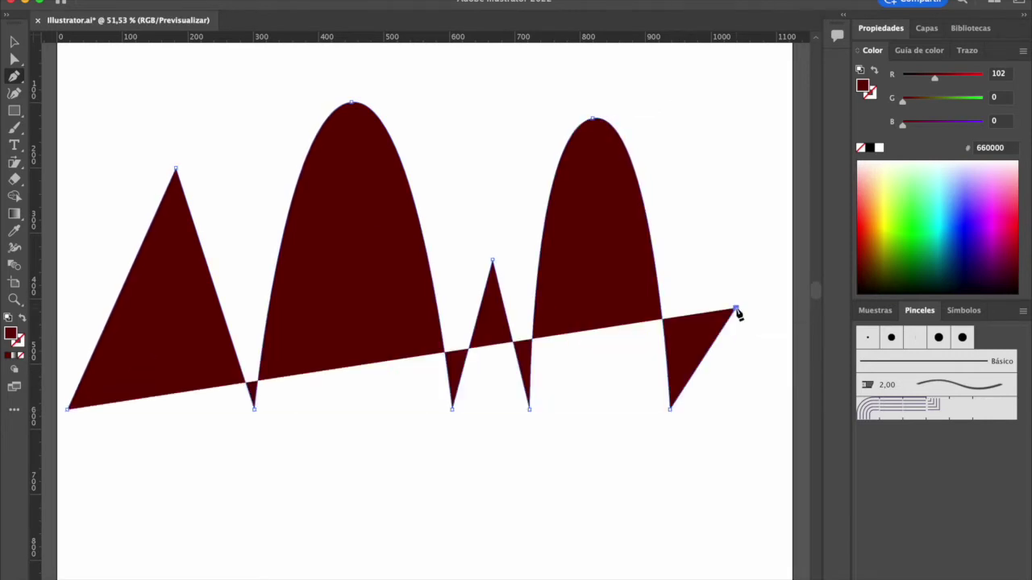
{"action": "left_click", "coordinate": [773, 412]}
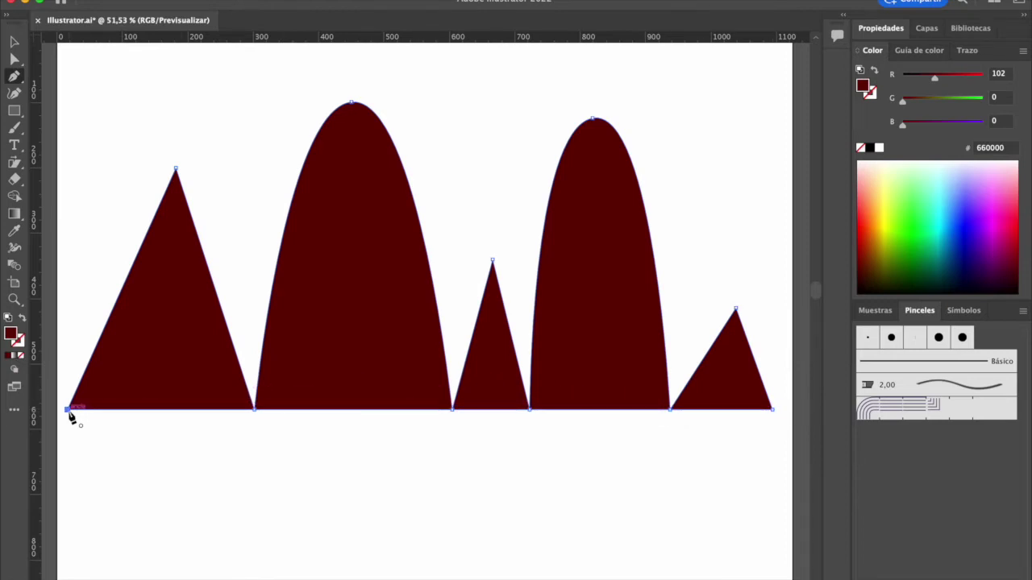
{"action": "left_click", "coordinate": [68, 410]}
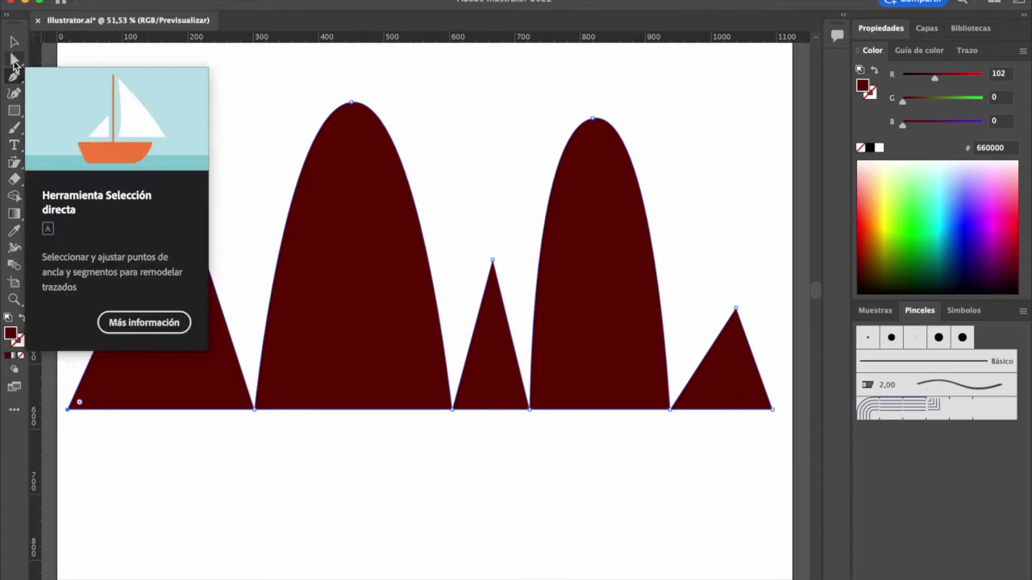
- Level the curve handles on the tops of the tall arch and the fourth arch
{"action": "left_click", "coordinate": [12, 59]}
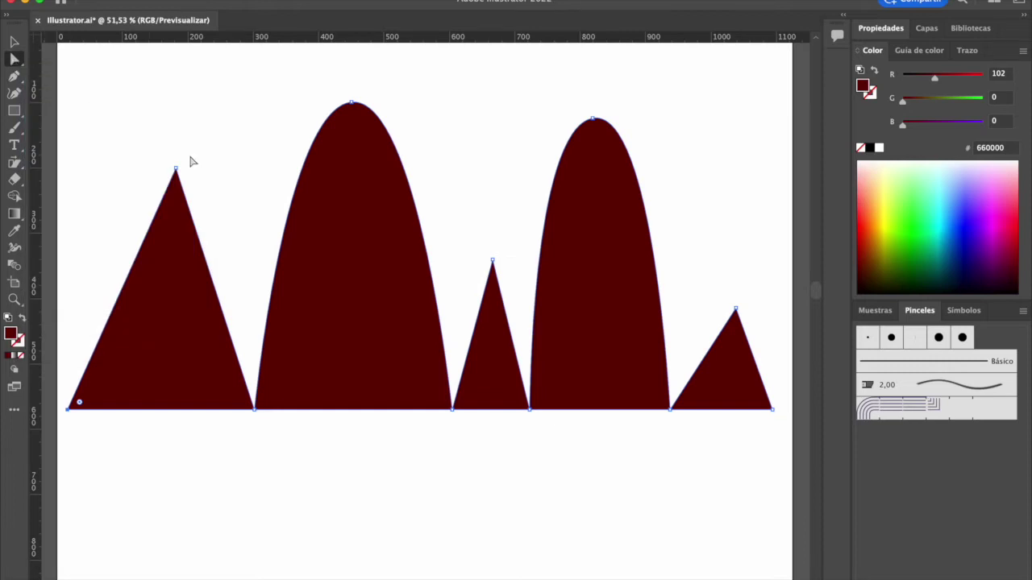
{"action": "left_click", "coordinate": [177, 170]}
{"action": "left_click", "coordinate": [352, 103]}
{"action": "left_click", "coordinate": [491, 261]}
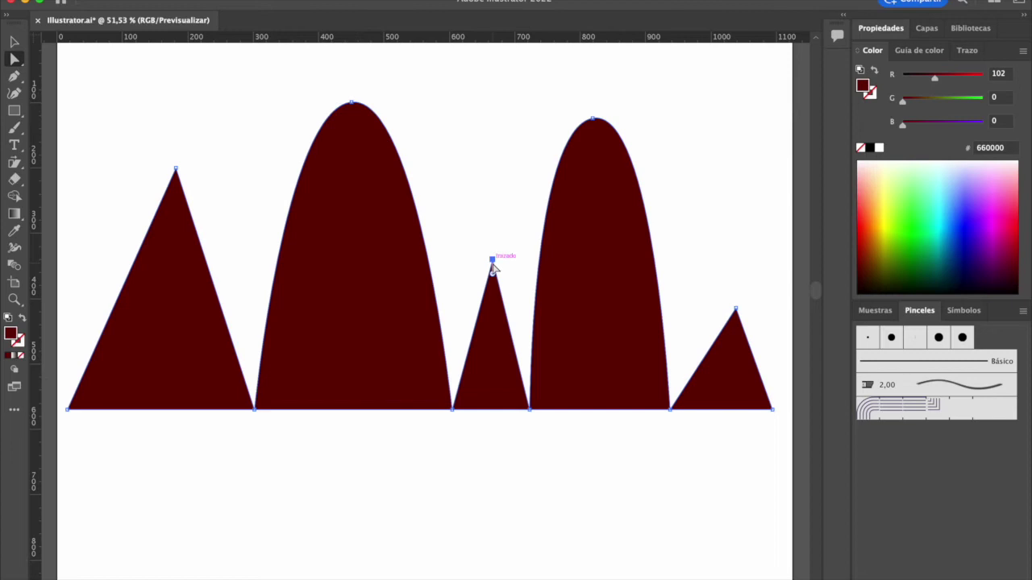
{"action": "left_click", "coordinate": [352, 102]}
{"action": "left_click_drag", "start_coordinate": [419, 96], "coordinate": [430, 103]}
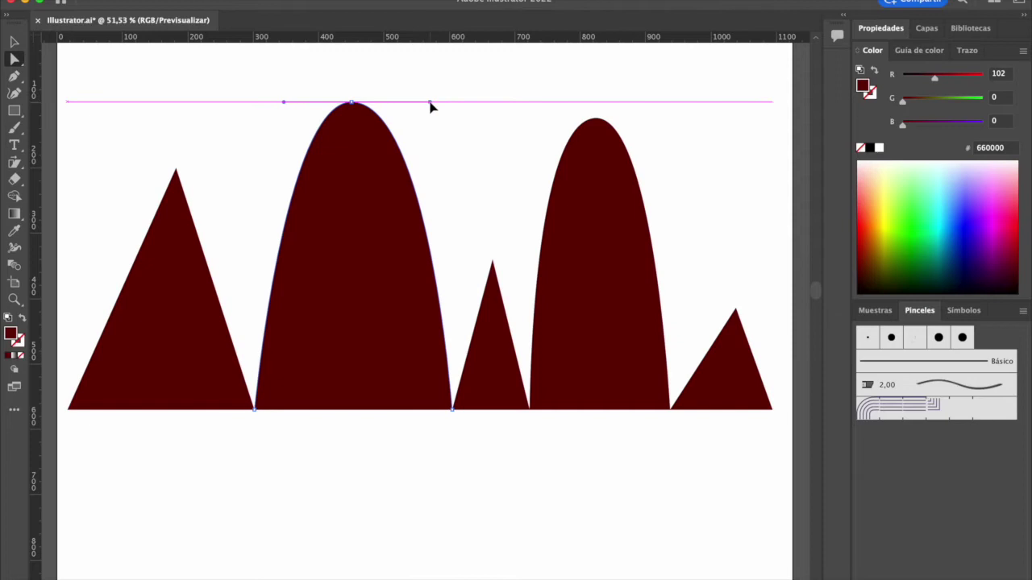
{"action": "left_click_drag", "start_coordinate": [430, 103], "coordinate": [430, 105]}
{"action": "left_click", "coordinate": [594, 120]}
{"action": "left_click_drag", "start_coordinate": [655, 108], "coordinate": [670, 120]}
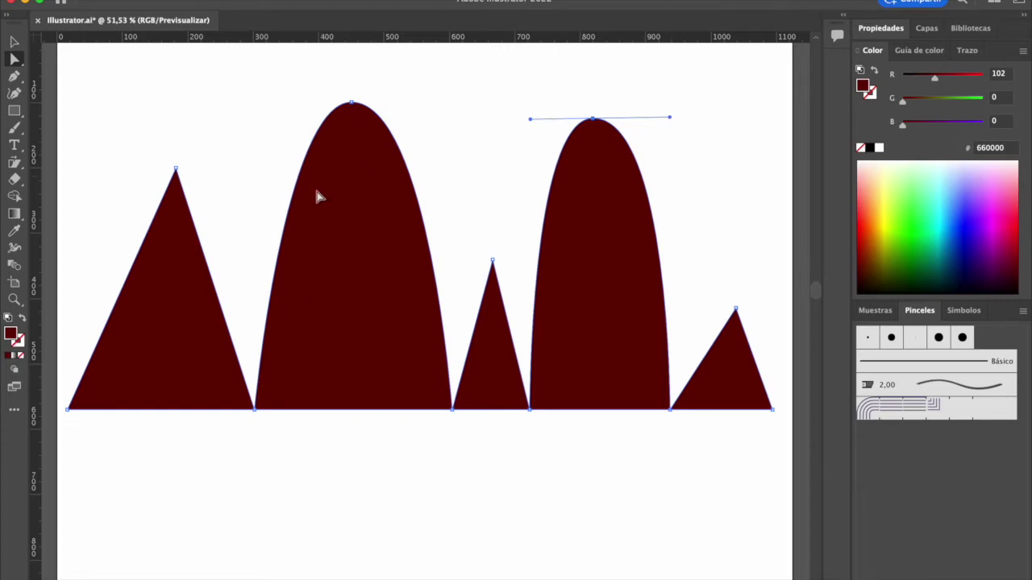
- Nudge the tips of the first, rightmost and small third peaks slightly left
{"action": "left_click_drag", "start_coordinate": [175, 171], "coordinate": [164, 172]}
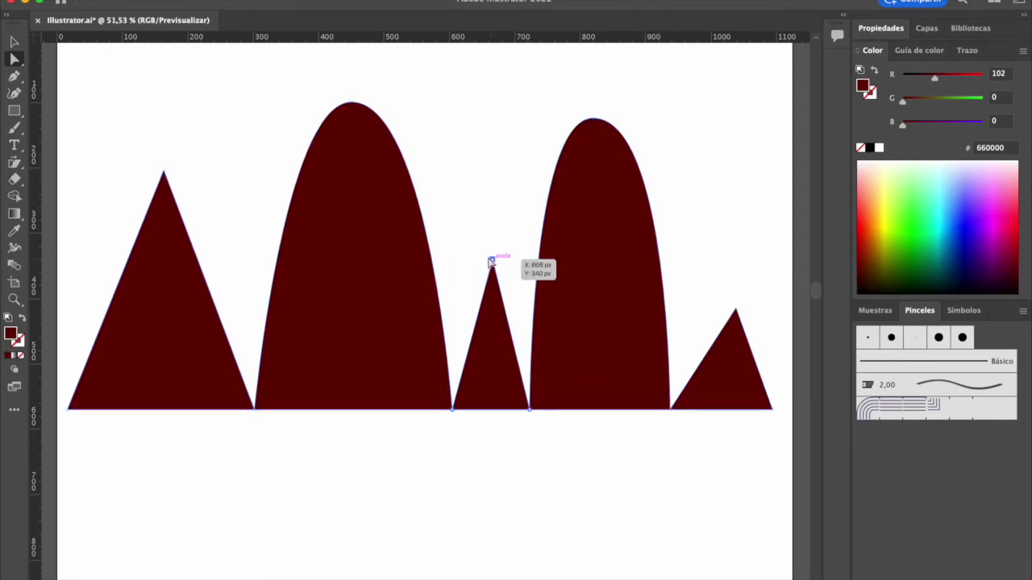
{"action": "left_click_drag", "start_coordinate": [491, 262], "coordinate": [493, 265]}
{"action": "left_click_drag", "start_coordinate": [735, 310], "coordinate": [727, 311]}
{"action": "left_click_drag", "start_coordinate": [493, 263], "coordinate": [493, 264]}
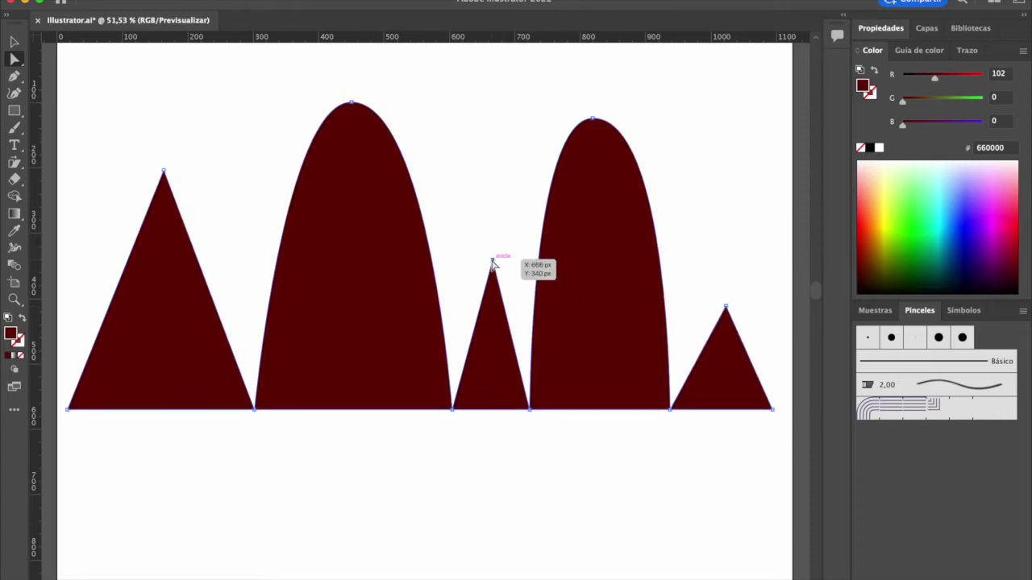
{"action": "left_click", "coordinate": [493, 263]}
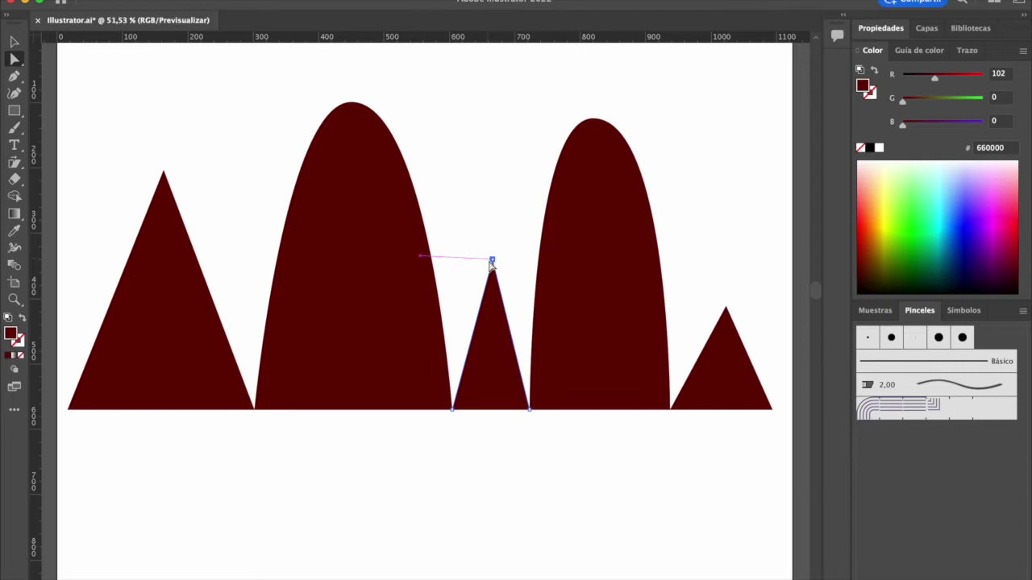
{"action": "left_click_drag", "start_coordinate": [492, 264], "coordinate": [487, 269]}
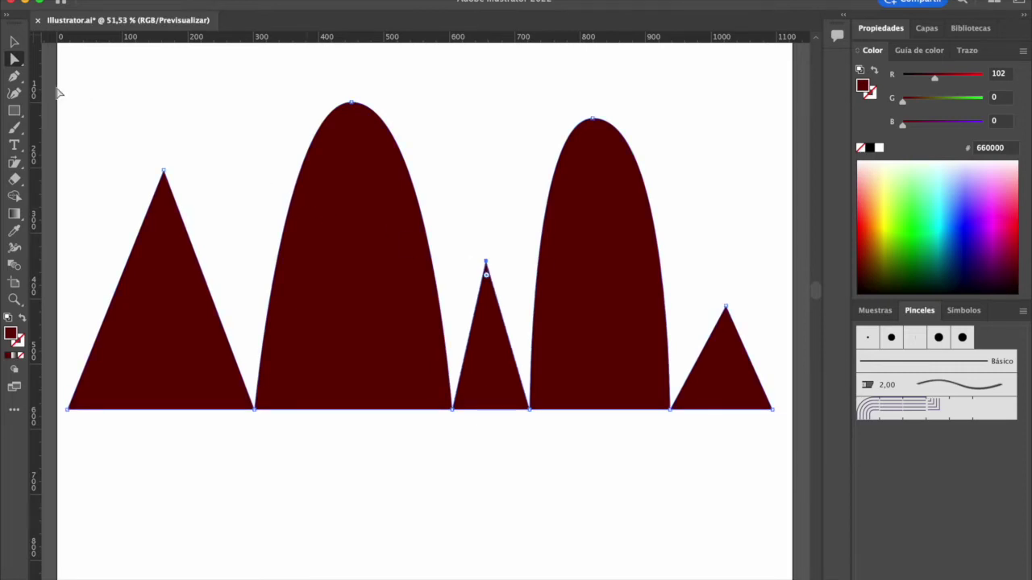
- Convert the first peak's sharp tip into a smooth point with the Anchor Point tool
{"action": "left_click", "coordinate": [17, 76]}
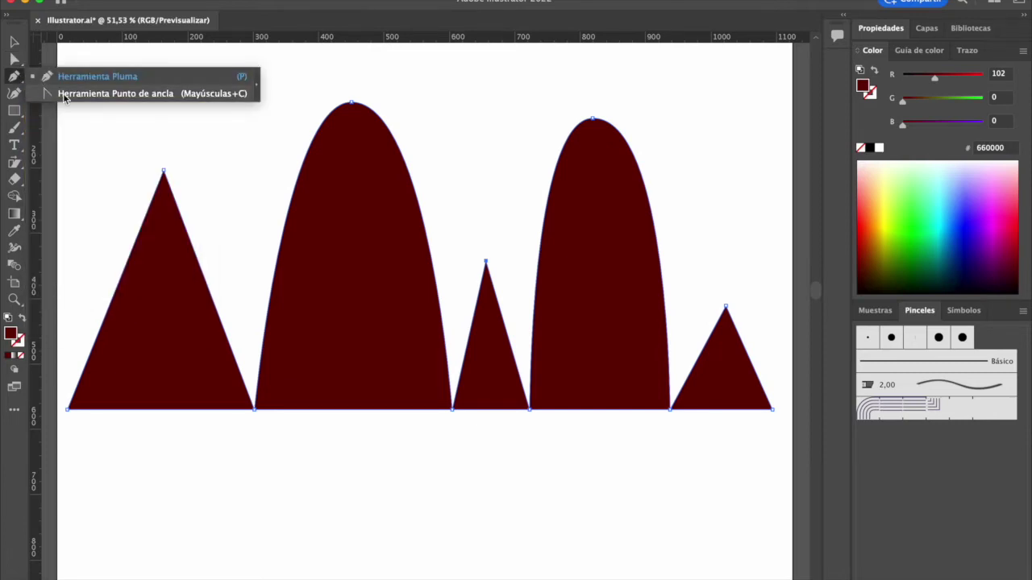
{"action": "left_click", "coordinate": [115, 93]}
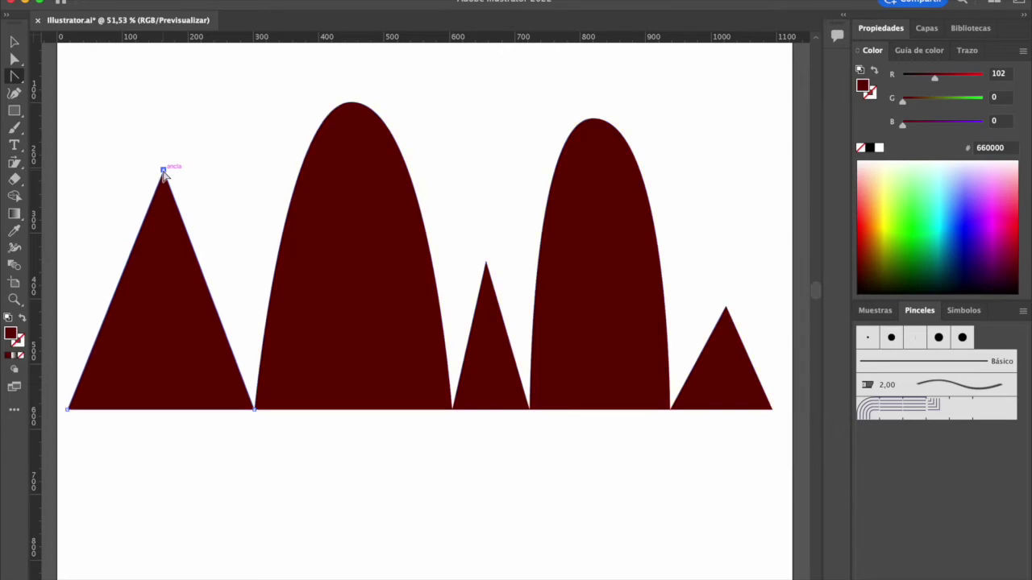
{"action": "left_click_drag", "start_coordinate": [164, 171], "coordinate": [191, 174]}
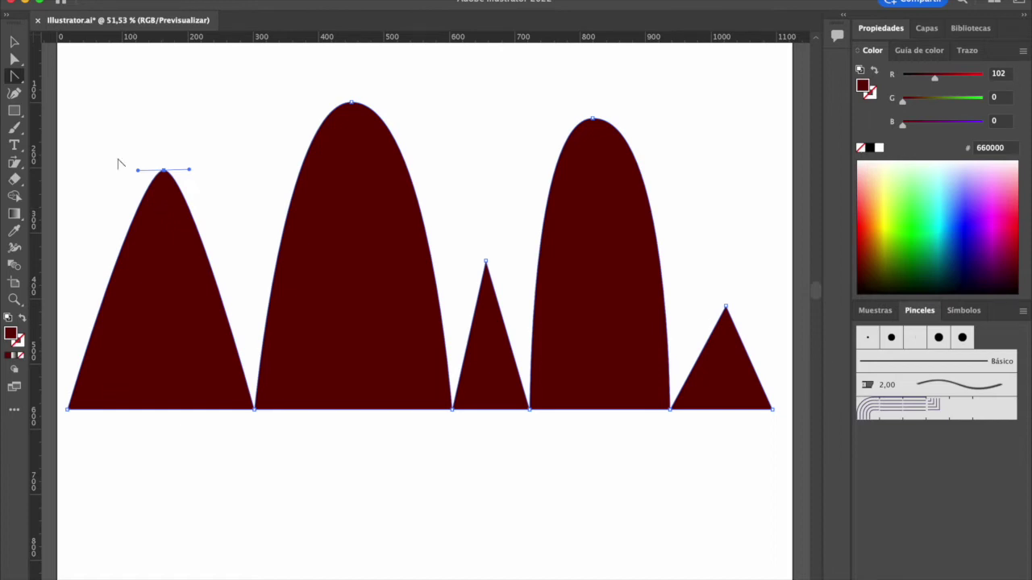
- With the Pen tool, delete and then restore the tall arch's top anchor
{"action": "left_click", "coordinate": [11, 81]}
{"action": "left_click", "coordinate": [351, 103]}
{"action": "left_click", "coordinate": [353, 102]}
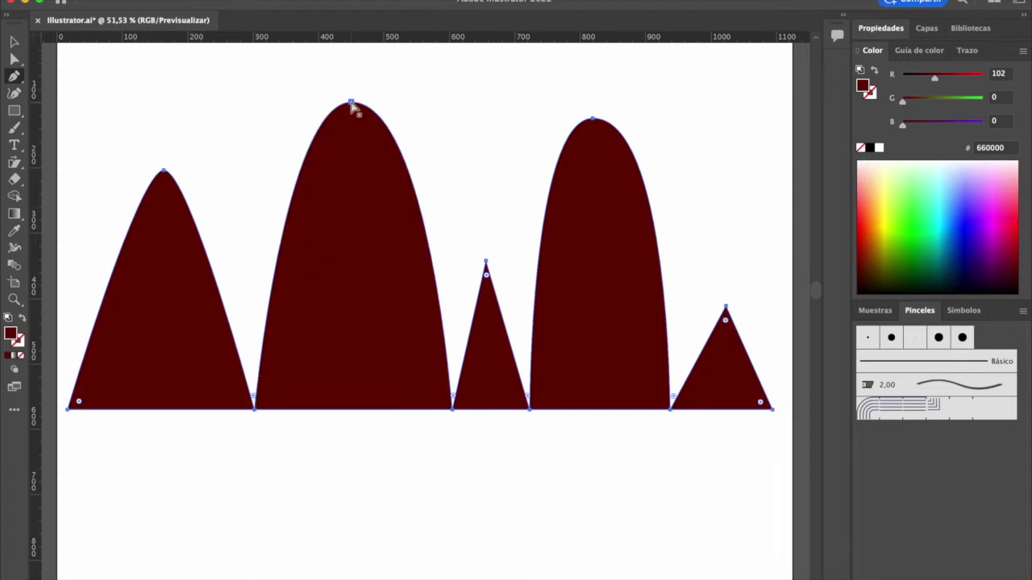
- Use the Curvature tool to add midpoints on the tall arch, first peak and fourth arch slopes
{"action": "left_click", "coordinate": [13, 95]}
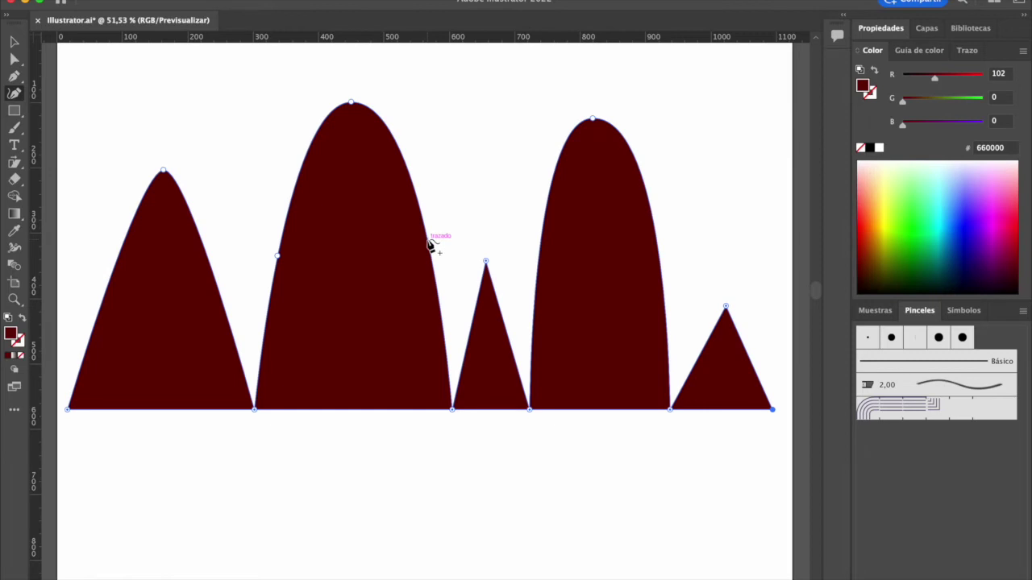
{"action": "left_click", "coordinate": [428, 241]}
{"action": "mouse_move", "coordinate": [428, 241]}
{"action": "left_mouse_down"}
{"action": "mouse_move", "coordinate": [455, 238]}
{"action": "mouse_move", "coordinate": [371, 250]}
{"action": "mouse_move", "coordinate": [413, 238]}
{"action": "left_mouse_up"}
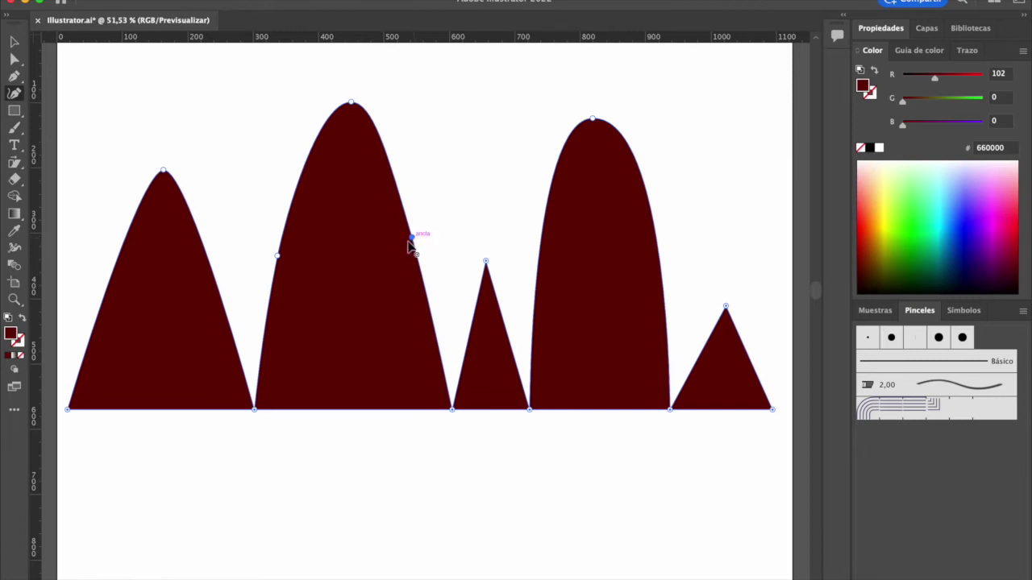
{"action": "left_click", "coordinate": [213, 272]}
{"action": "mouse_move", "coordinate": [218, 274]}
{"action": "left_mouse_down"}
{"action": "mouse_move", "coordinate": [230, 248]}
{"action": "mouse_move", "coordinate": [221, 300]}
{"action": "mouse_move", "coordinate": [233, 300]}
{"action": "mouse_move", "coordinate": [220, 284]}
{"action": "left_mouse_up"}
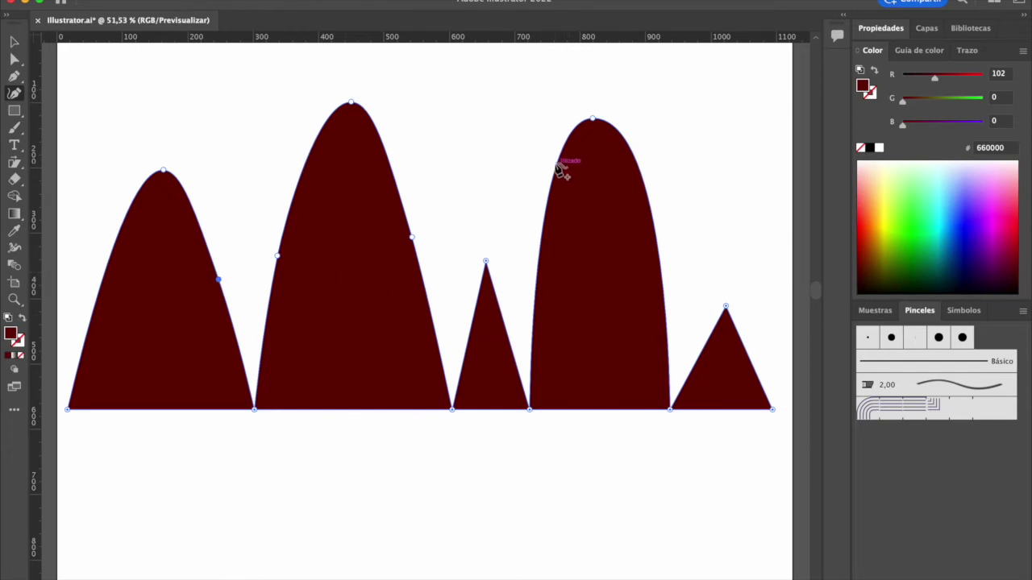
{"action": "left_click", "coordinate": [538, 264]}
{"action": "left_click", "coordinate": [647, 266]}
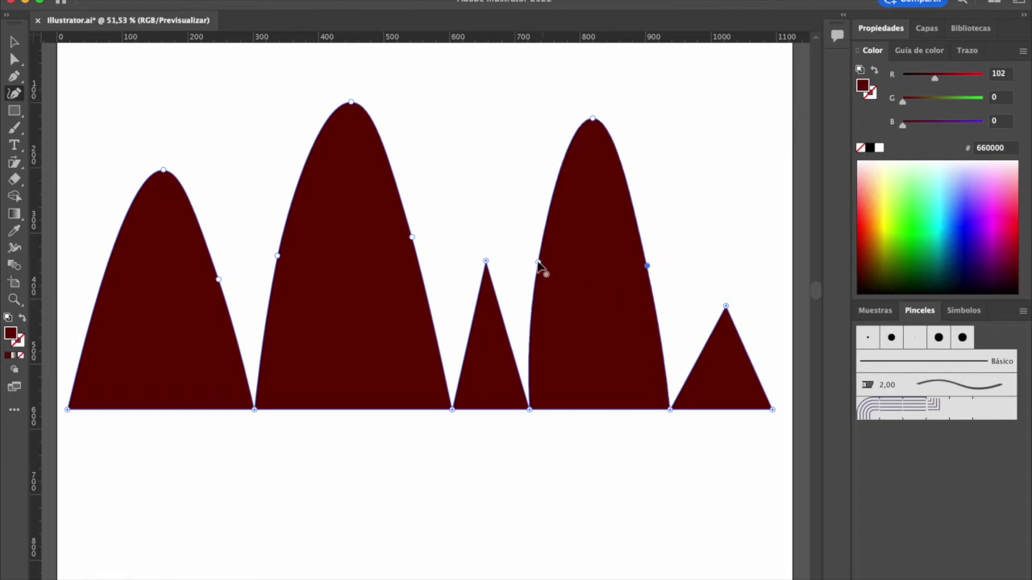
{"action": "left_click", "coordinate": [15, 59]}
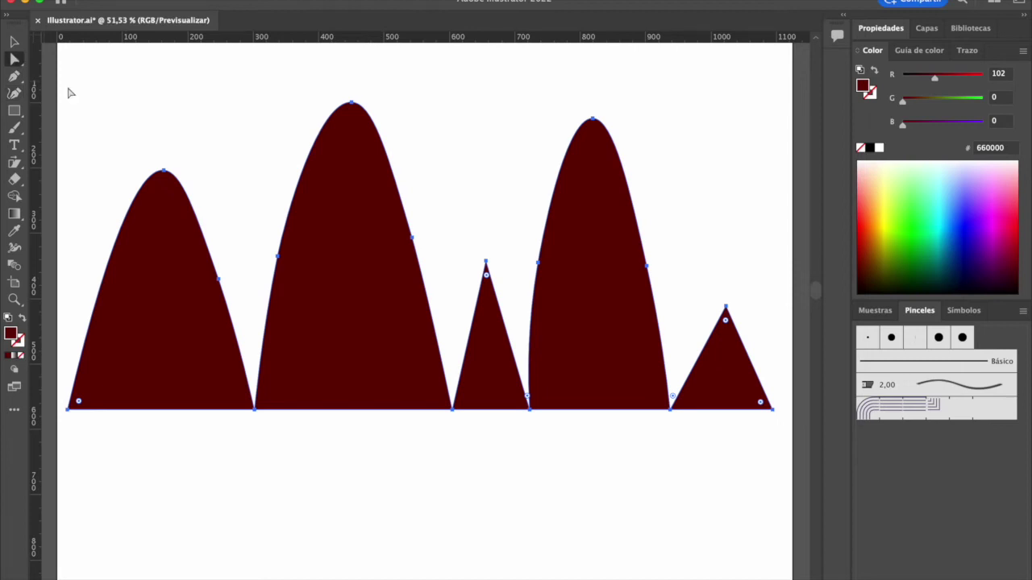
- Drag the new midpoints and handles to curve the first peak's right slope and bend the fourth arch's sides
{"action": "left_click", "coordinate": [218, 280]}
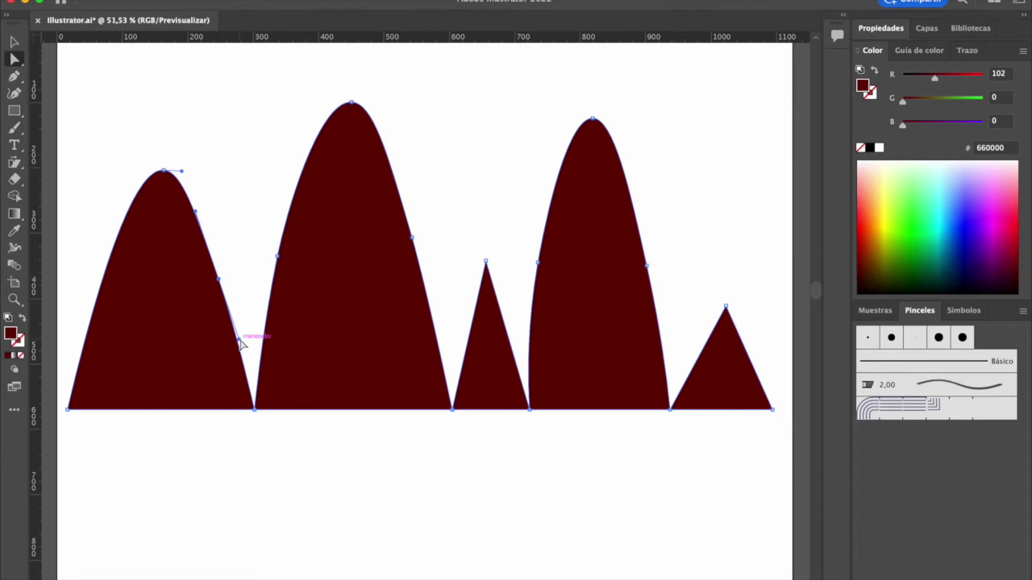
{"action": "left_click_drag", "start_coordinate": [240, 342], "coordinate": [239, 300]}
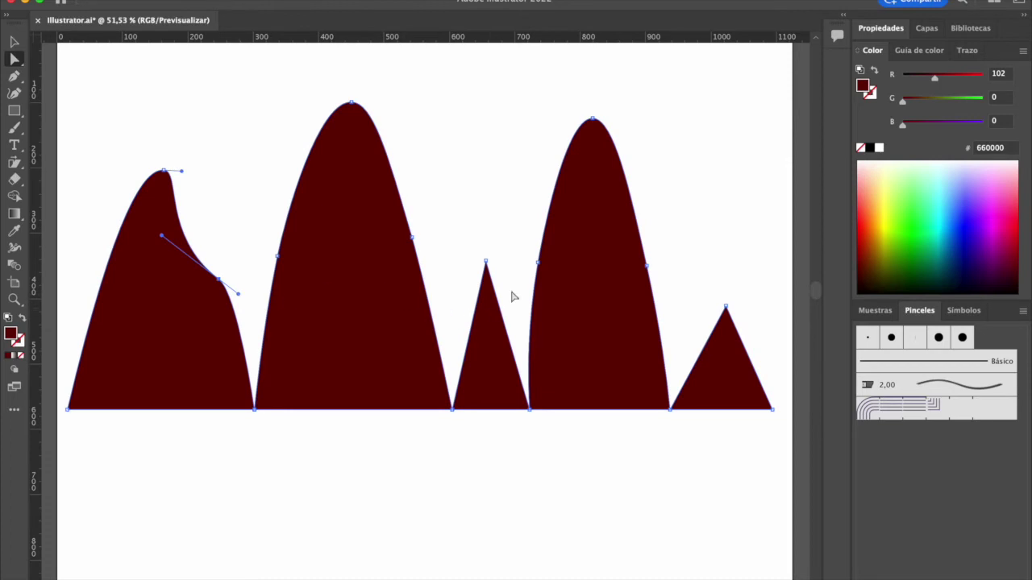
{"action": "left_click", "coordinate": [538, 263]}
{"action": "mouse_move", "coordinate": [542, 256]}
{"action": "left_mouse_down"}
{"action": "mouse_move", "coordinate": [542, 240]}
{"action": "mouse_move", "coordinate": [539, 262]}
{"action": "left_mouse_up"}
{"action": "left_click_drag", "start_coordinate": [649, 266], "coordinate": [654, 266]}
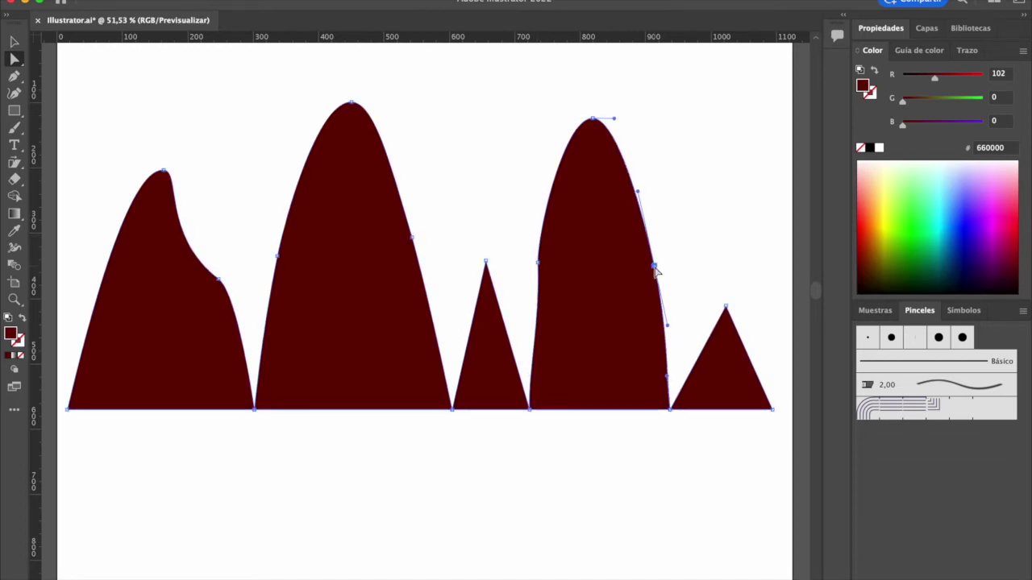
{"action": "mouse_move", "coordinate": [637, 192]}
{"action": "left_mouse_down"}
{"action": "mouse_move", "coordinate": [618, 218]}
{"action": "mouse_move", "coordinate": [659, 237]}
{"action": "mouse_move", "coordinate": [641, 266]}
{"action": "mouse_move", "coordinate": [610, 239]}
{"action": "mouse_move", "coordinate": [618, 226]}
{"action": "mouse_move", "coordinate": [639, 230]}
{"action": "left_mouse_up"}
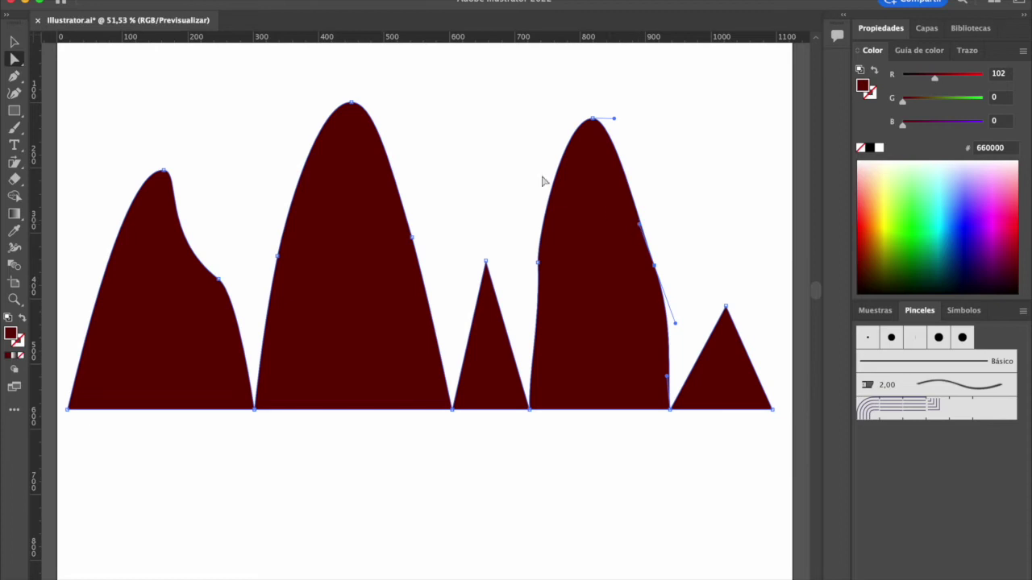
{"action": "left_click", "coordinate": [14, 76]}
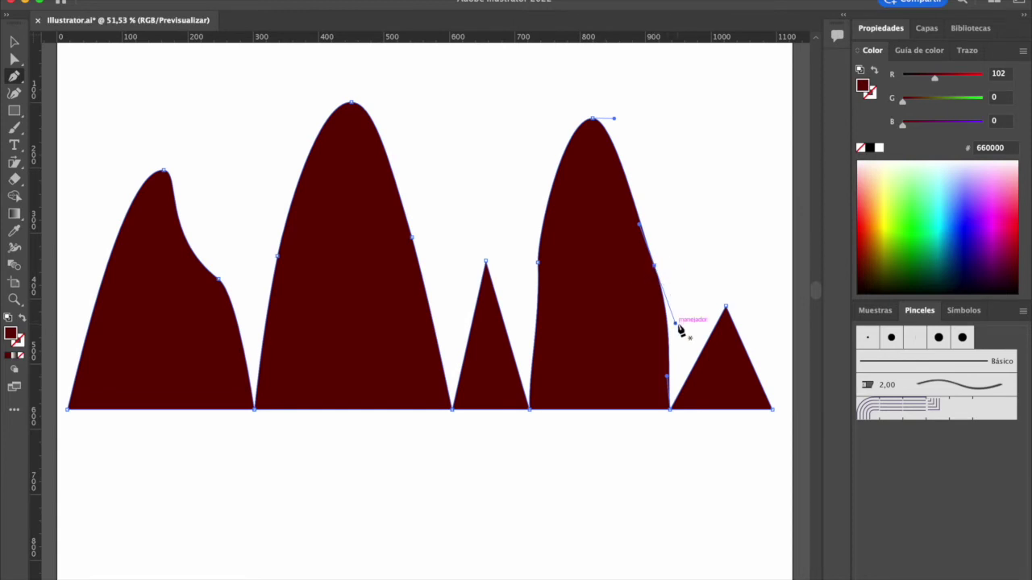
- Delete the extra anchors on the fourth arch's right and left slopes
{"action": "left_click", "coordinate": [654, 267]}
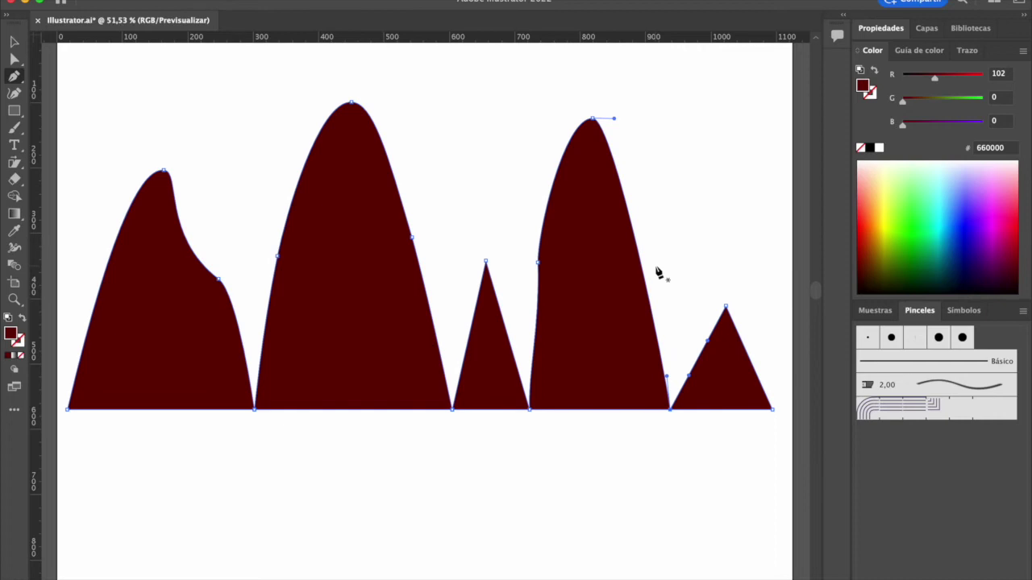
{"action": "left_click", "coordinate": [538, 263]}
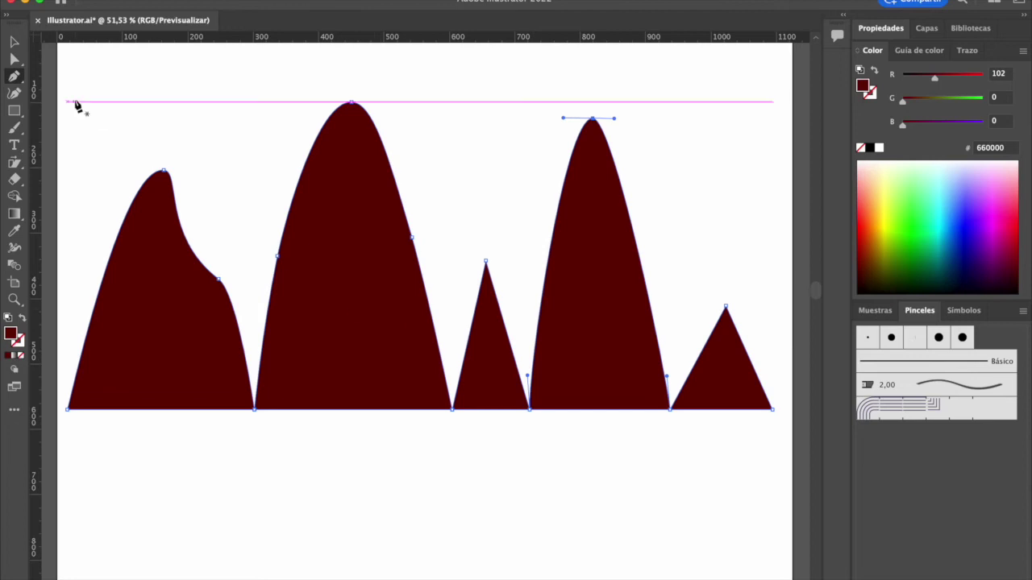
{"action": "left_click", "coordinate": [17, 114]}
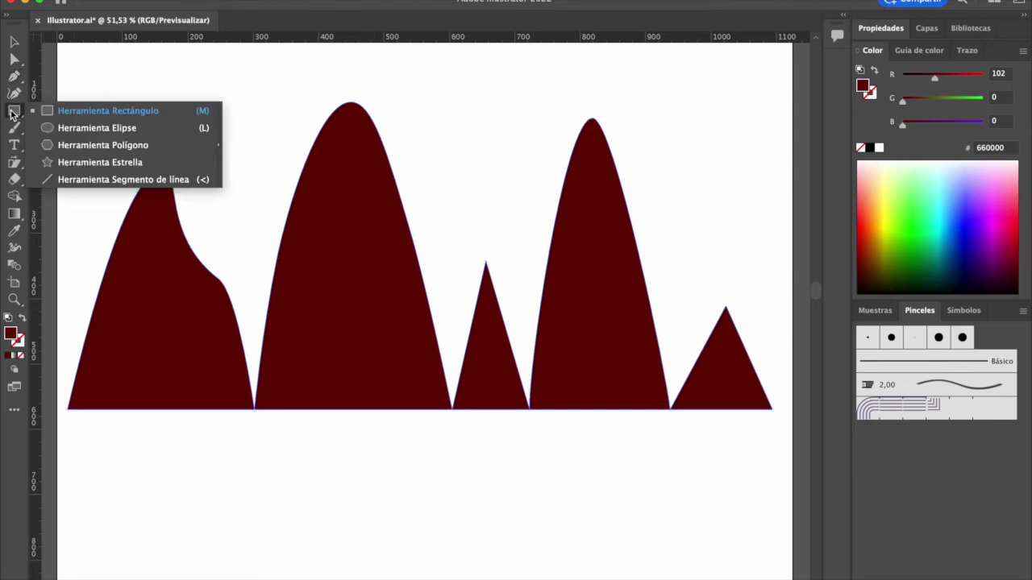
- Draw a circle above the mountains with the Ellipse tool for the sun
{"action": "left_click_drag", "start_coordinate": [12, 114], "coordinate": [80, 127]}
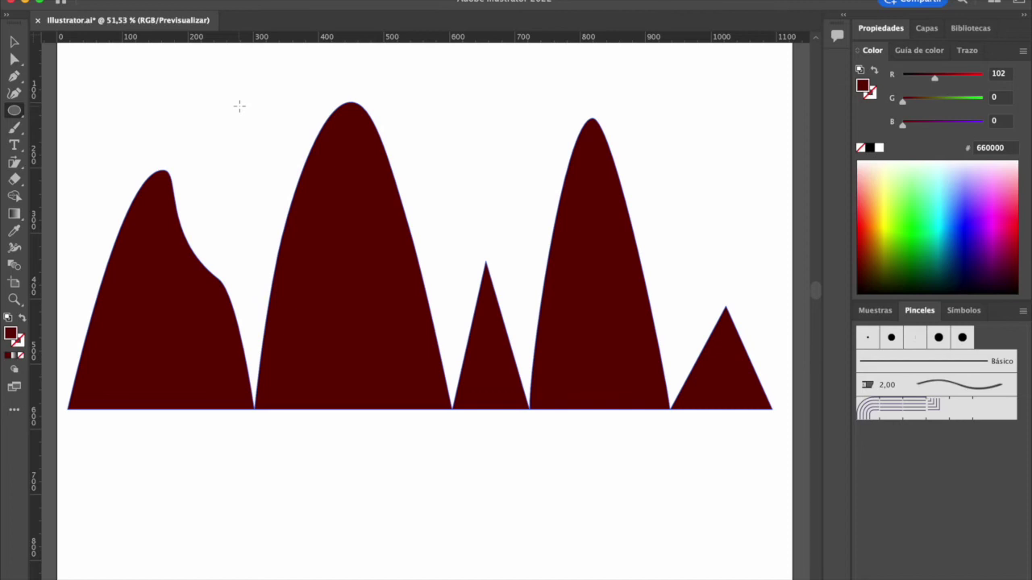
{"action": "left_click_drag", "start_coordinate": [240, 105], "coordinate": [314, 179]}
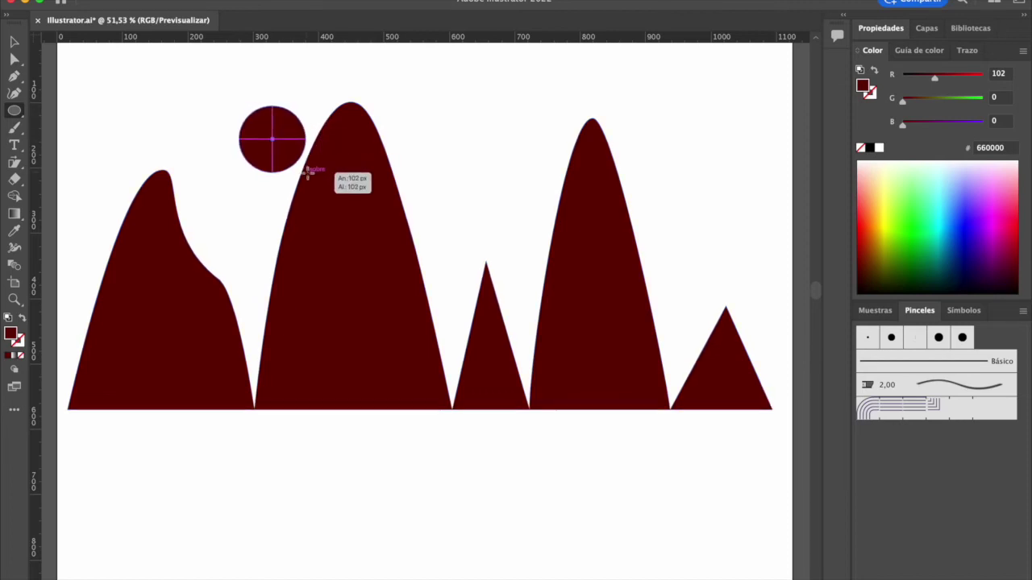
{"action": "left_click_drag", "start_coordinate": [314, 178], "coordinate": [337, 204]}
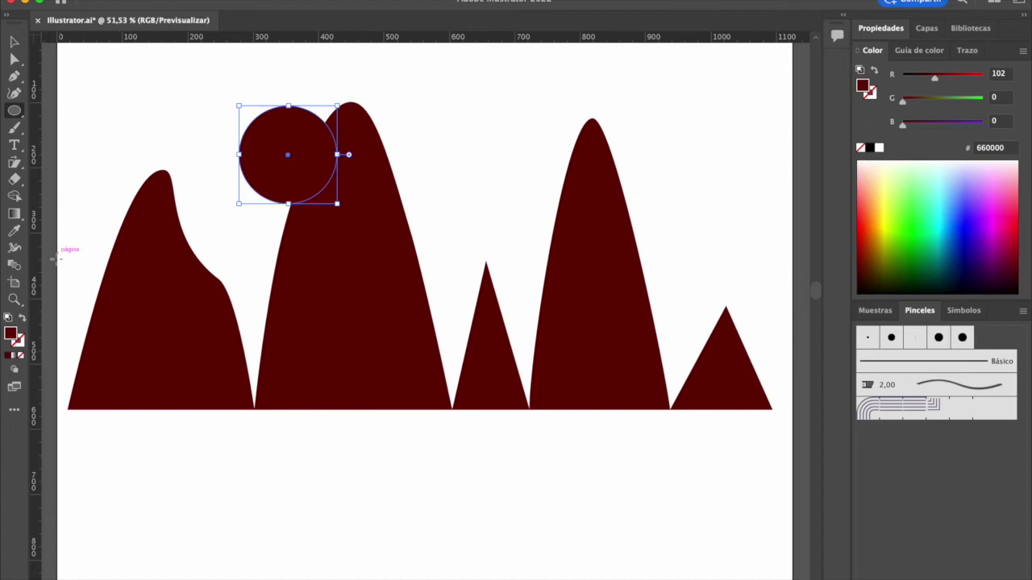
- Fill the circle with yellow FFFF33 and move it toward the upper-left sky
{"action": "double_click", "coordinate": [11, 333]}
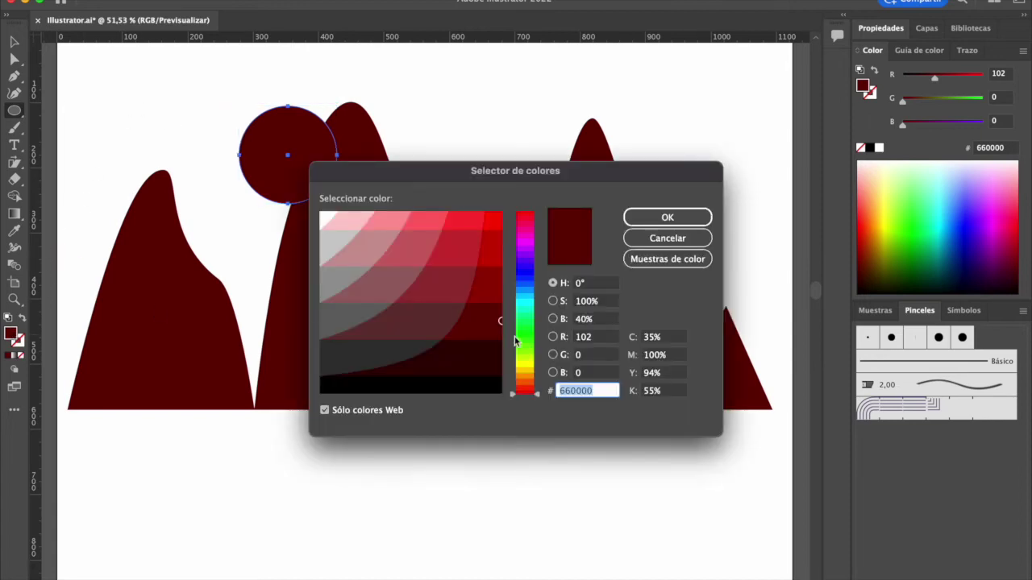
{"action": "left_click", "coordinate": [524, 364]}
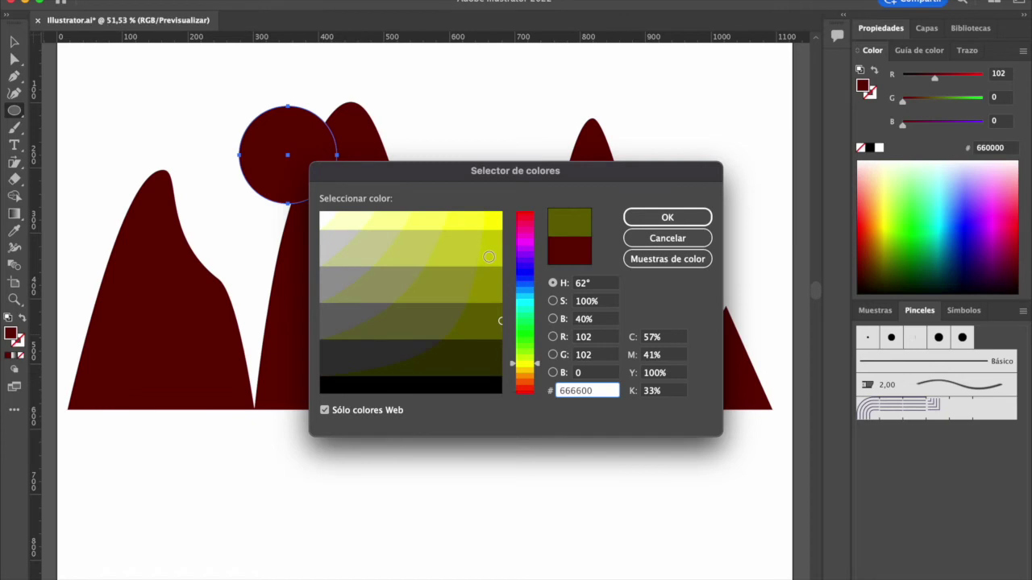
{"action": "left_click", "coordinate": [445, 248]}
{"action": "left_click", "coordinate": [442, 221]}
{"action": "left_click", "coordinate": [441, 252]}
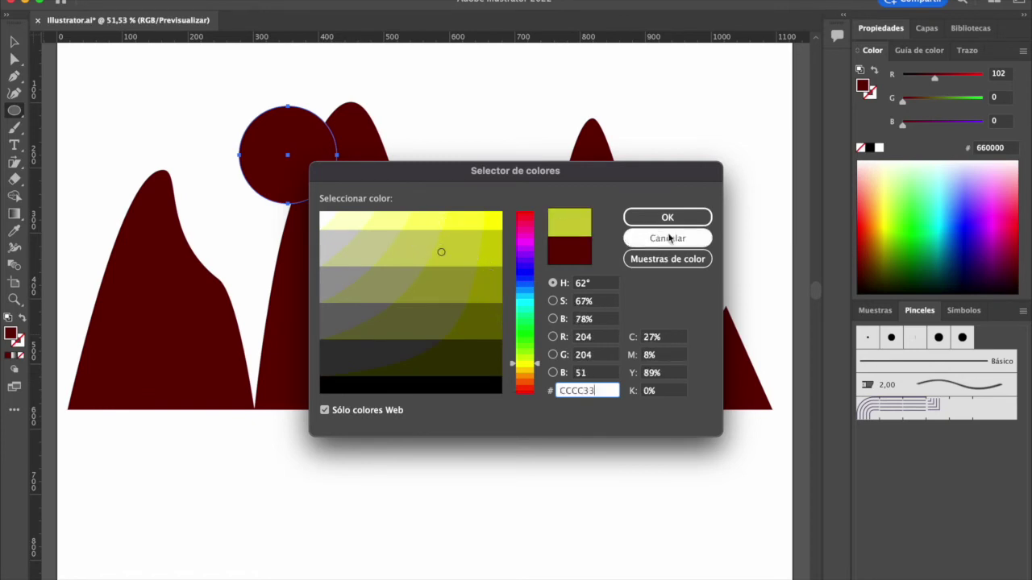
{"action": "left_click", "coordinate": [454, 226]}
{"action": "left_click", "coordinate": [667, 218]}
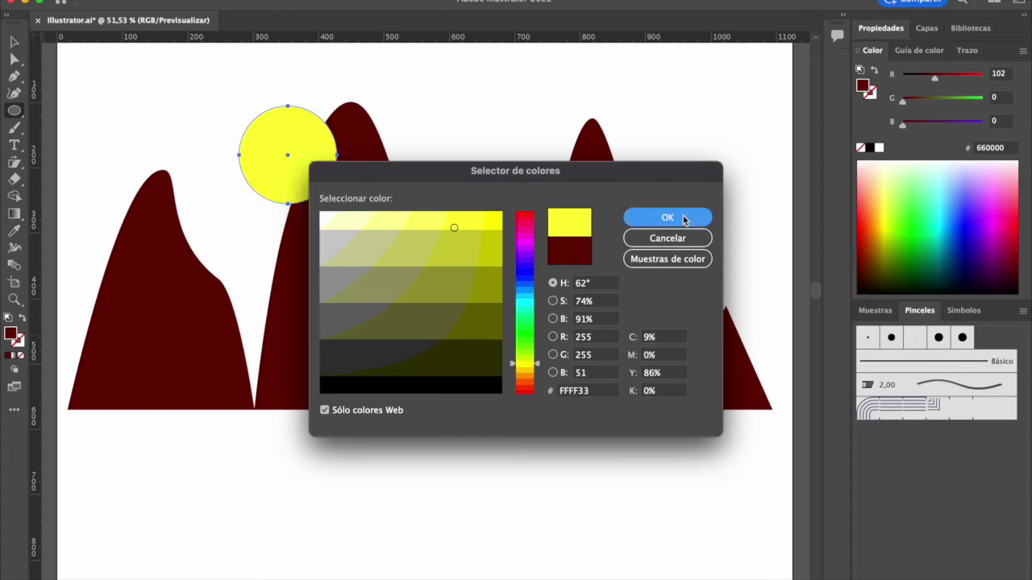
{"action": "left_click", "coordinate": [15, 42]}
{"action": "mouse_move", "coordinate": [314, 174]}
{"action": "left_mouse_down"}
{"action": "mouse_move", "coordinate": [469, 166]}
{"action": "mouse_move", "coordinate": [274, 159]}
{"action": "mouse_move", "coordinate": [317, 165]}
{"action": "left_mouse_up"}
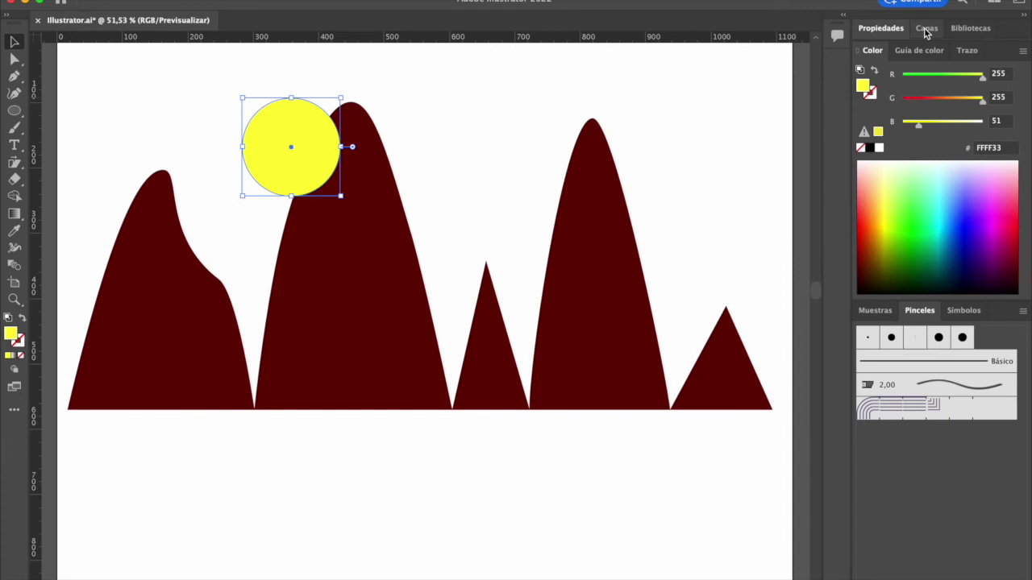
- In the Layers panel, move the Elipse layer beneath the mountain path, then deselect
{"action": "left_click", "coordinate": [415, 2]}
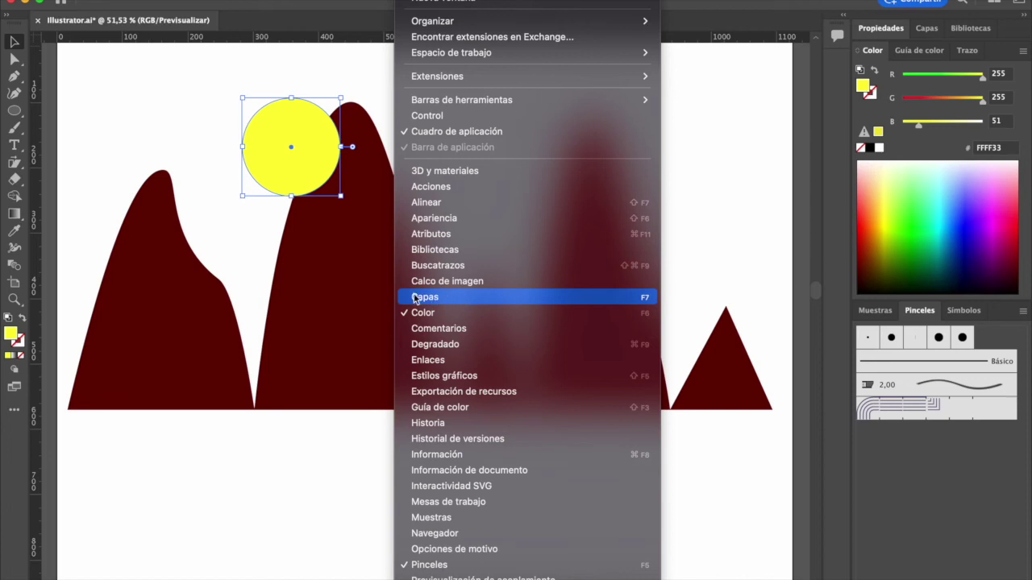
{"action": "left_click", "coordinate": [758, 197]}
{"action": "left_click", "coordinate": [926, 29]}
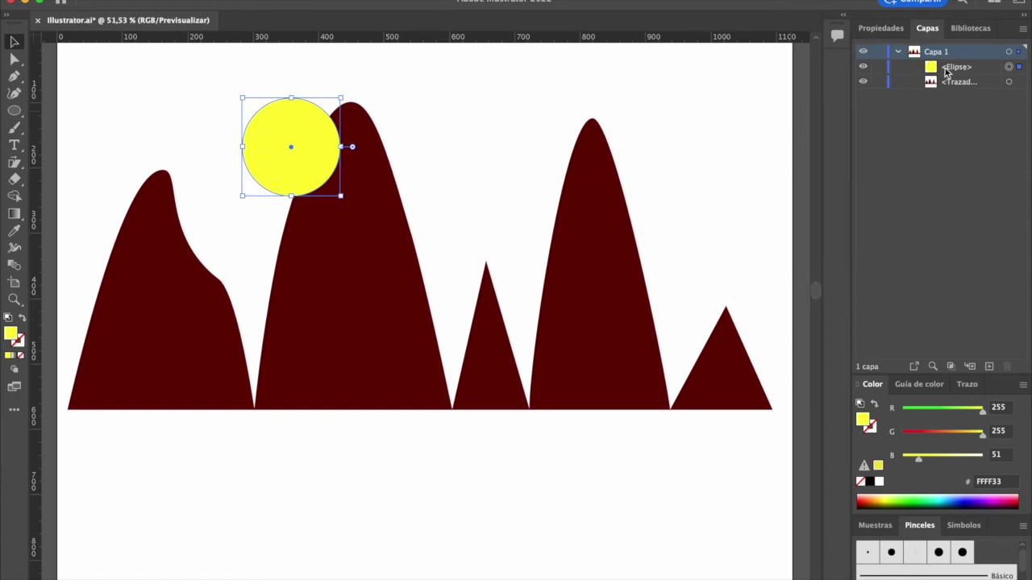
{"action": "left_click_drag", "start_coordinate": [947, 72], "coordinate": [947, 85]}
{"action": "left_click_drag", "start_coordinate": [946, 87], "coordinate": [946, 89]}
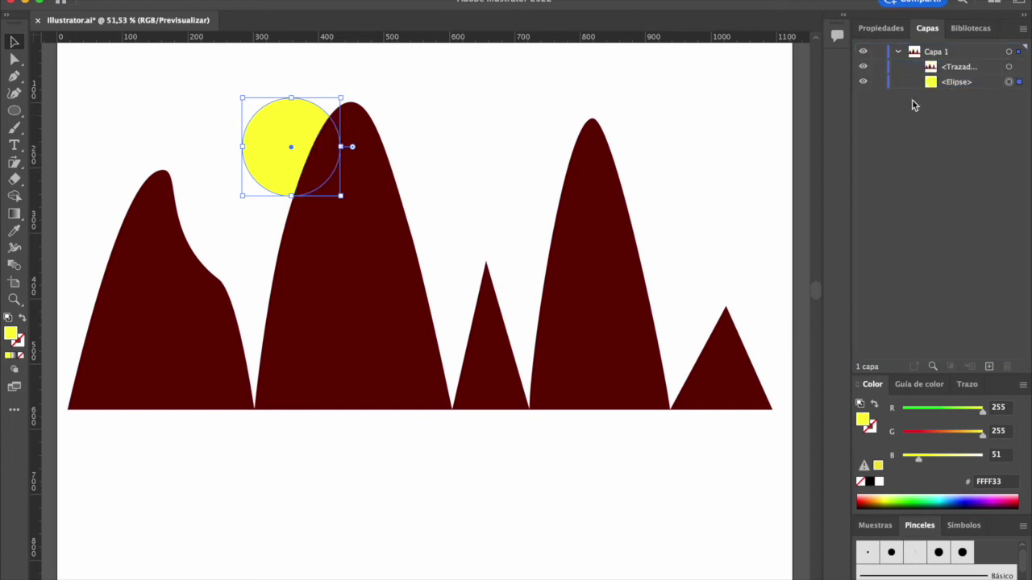
{"action": "left_click", "coordinate": [490, 172]}
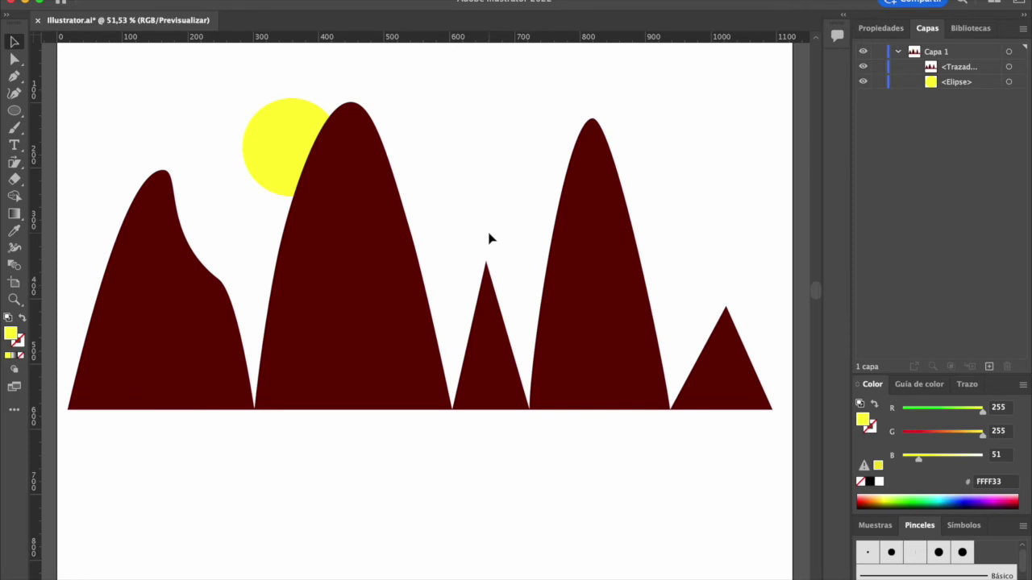
- Draw a rectangle over the sky area and move its layer below the sun and mountains
{"action": "left_click", "coordinate": [12, 112]}
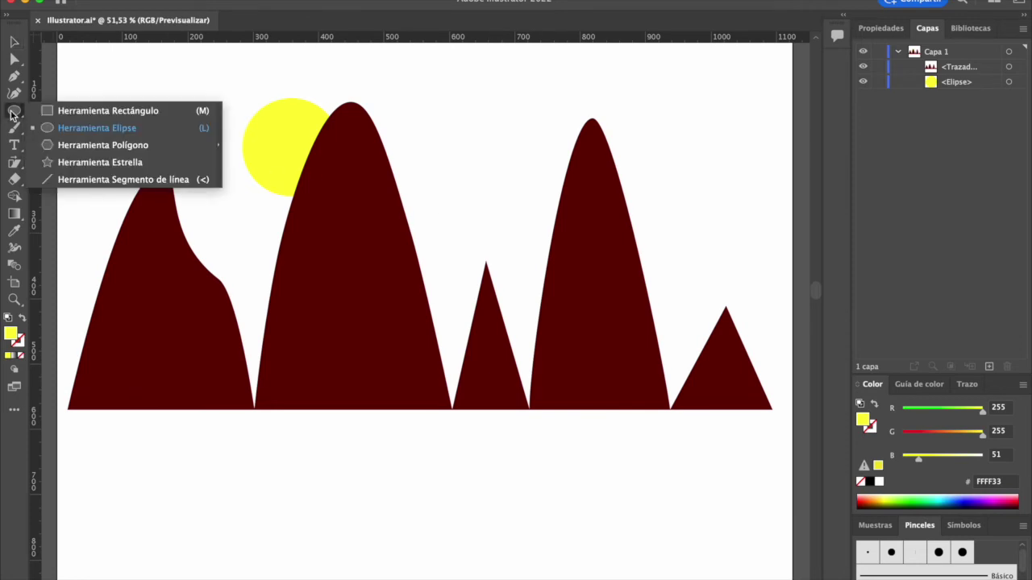
{"action": "left_click", "coordinate": [63, 111]}
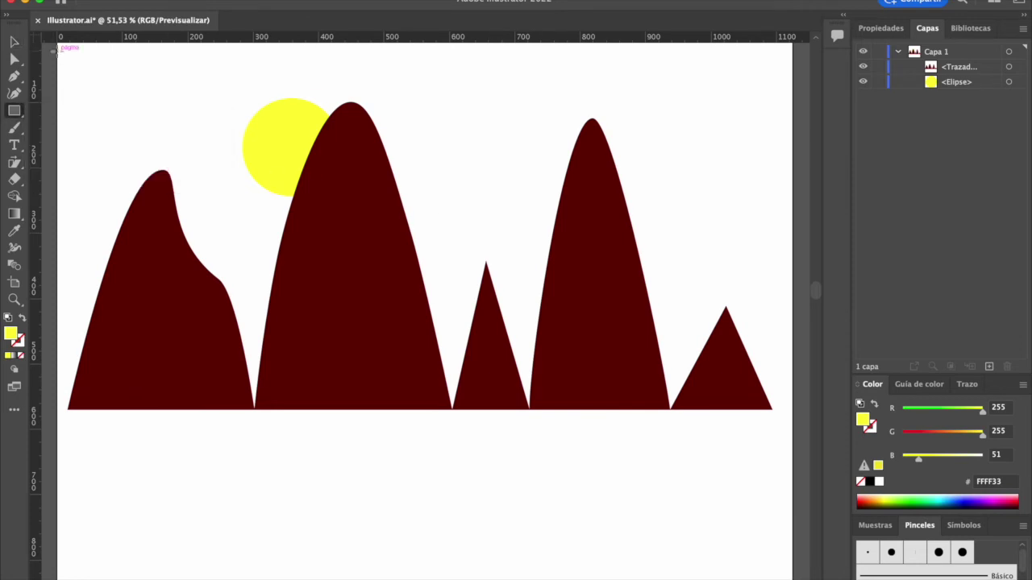
{"action": "mouse_move", "coordinate": [56, 51]}
{"action": "left_mouse_down"}
{"action": "mouse_move", "coordinate": [627, 246]}
{"action": "mouse_move", "coordinate": [836, 346]}
{"action": "mouse_move", "coordinate": [640, 368]}
{"action": "mouse_move", "coordinate": [605, 380]}
{"action": "mouse_move", "coordinate": [606, 409]}
{"action": "left_mouse_up"}
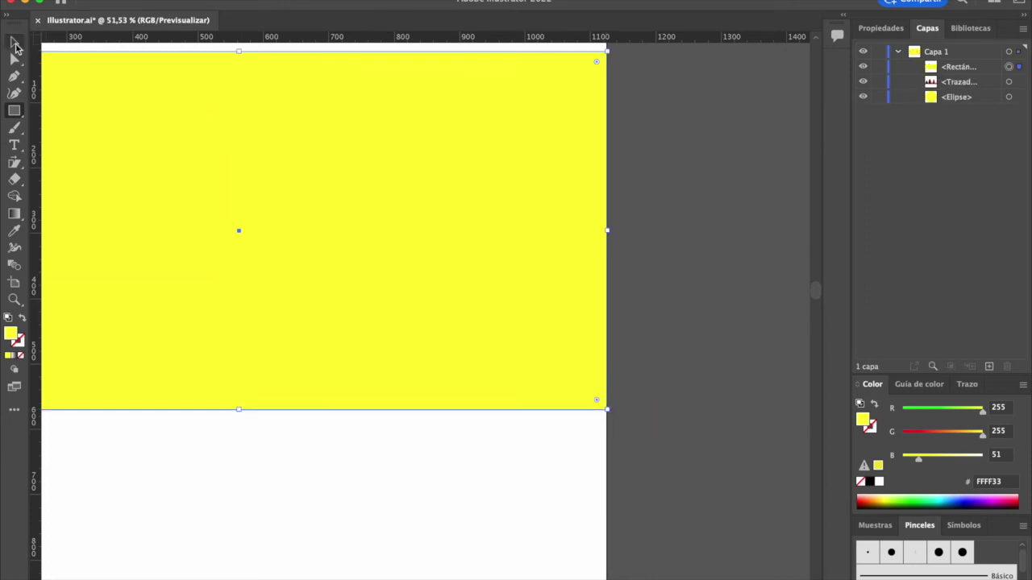
{"action": "left_click", "coordinate": [949, 70]}
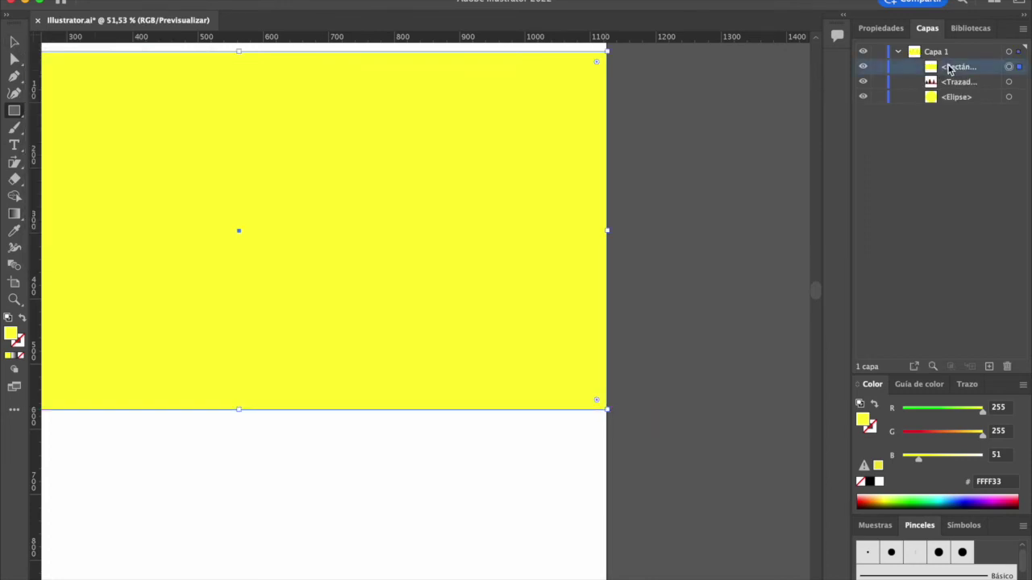
{"action": "left_click_drag", "start_coordinate": [950, 70], "coordinate": [949, 104]}
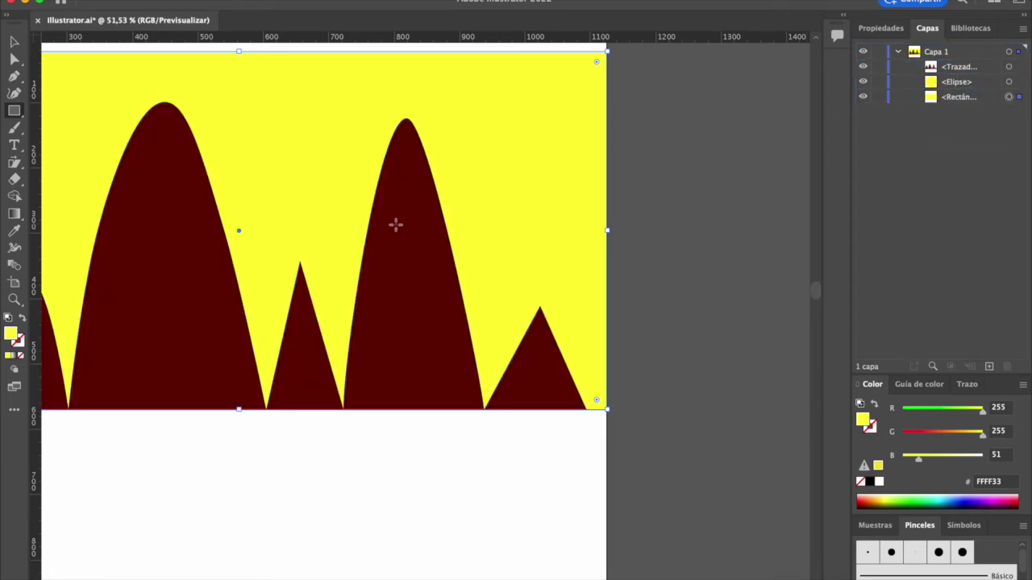
- Fill the sky rectangle with blue 0099CC
{"action": "double_click", "coordinate": [12, 336]}
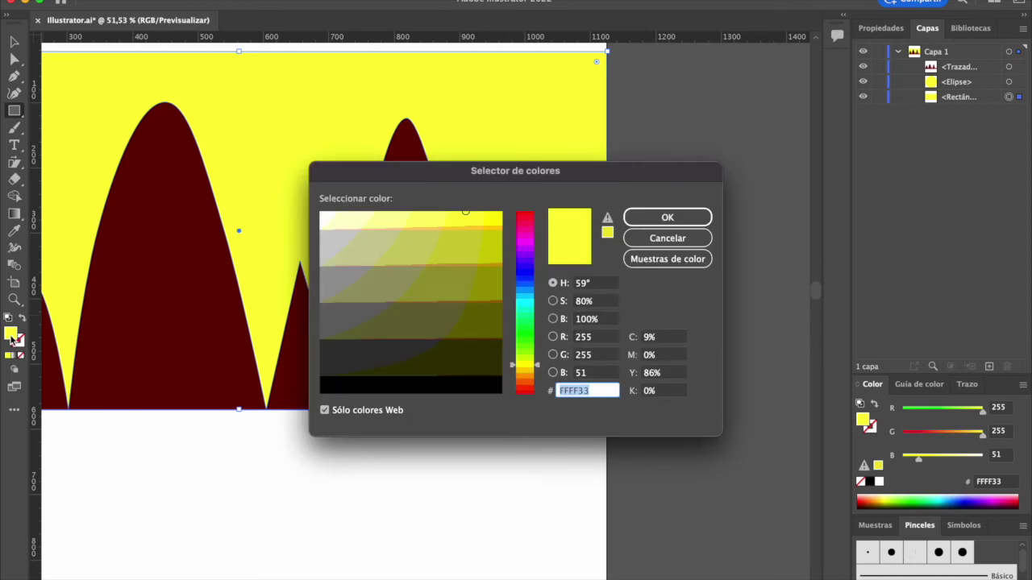
{"action": "left_click_drag", "start_coordinate": [528, 285], "coordinate": [530, 302]}
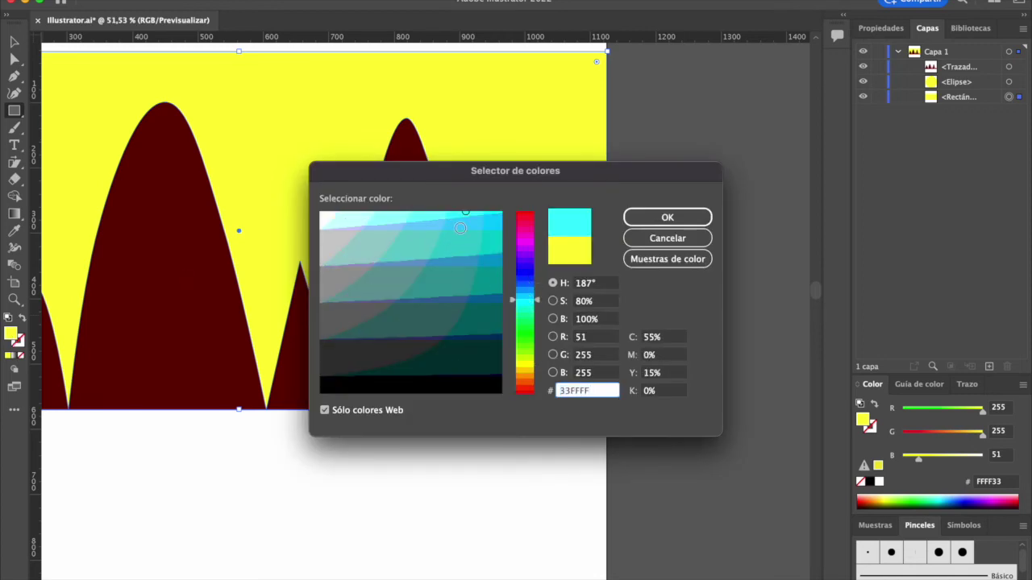
{"action": "left_click", "coordinate": [488, 262]}
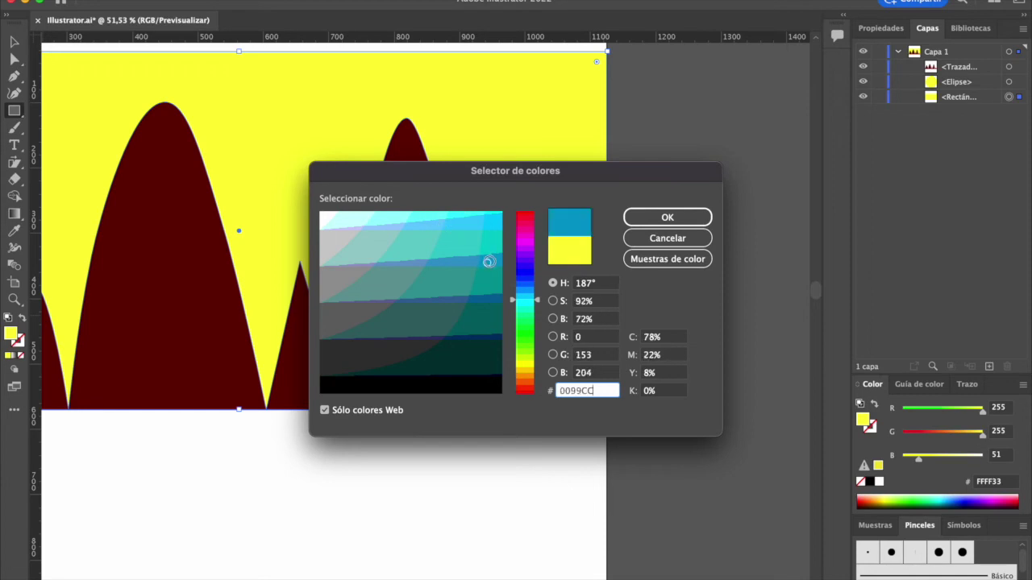
{"action": "left_click", "coordinate": [689, 216]}
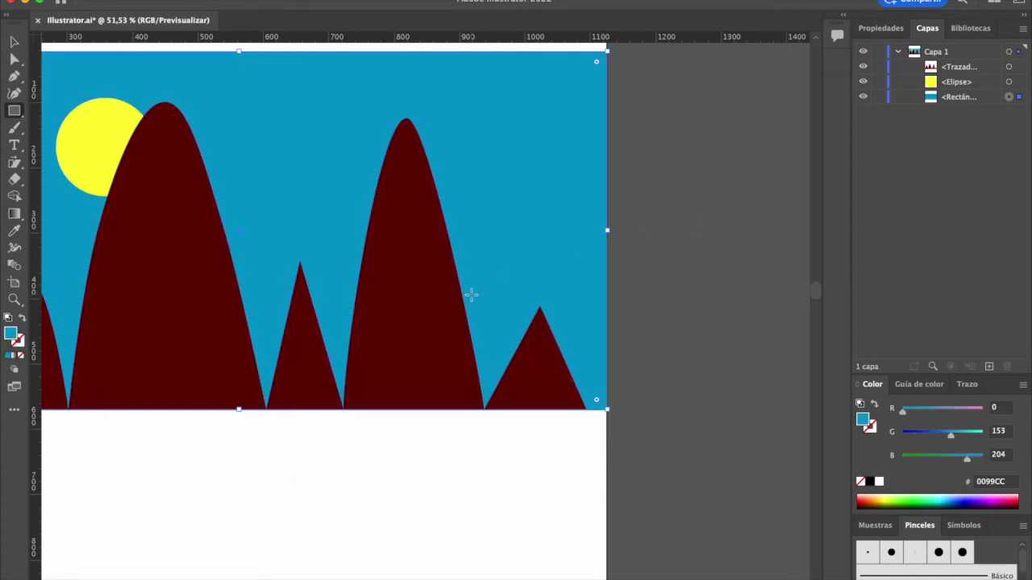
{"action": "scroll", "coordinate": [473, 295], "scroll_direction": "left", "scroll_amount": 2}
{"action": "scroll", "coordinate": [471, 295], "scroll_direction": "left", "scroll_amount": 5}
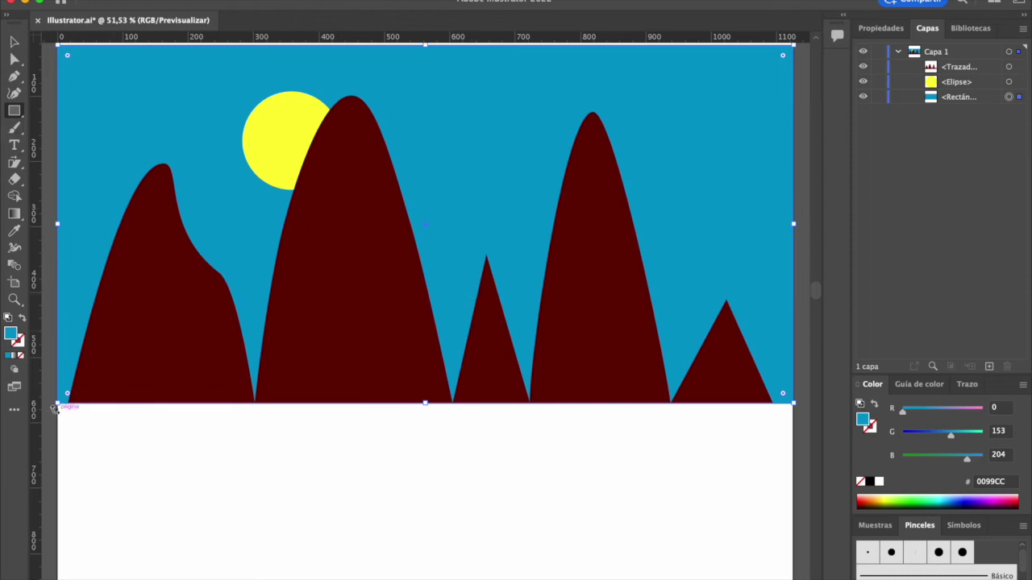
- Draw a rectangle along the strip below the mountains and fill it dark green 006633
{"action": "mouse_move", "coordinate": [58, 405]}
{"action": "left_mouse_down"}
{"action": "mouse_move", "coordinate": [58, 528]}
{"action": "mouse_move", "coordinate": [793, 402]}
{"action": "left_mouse_up"}
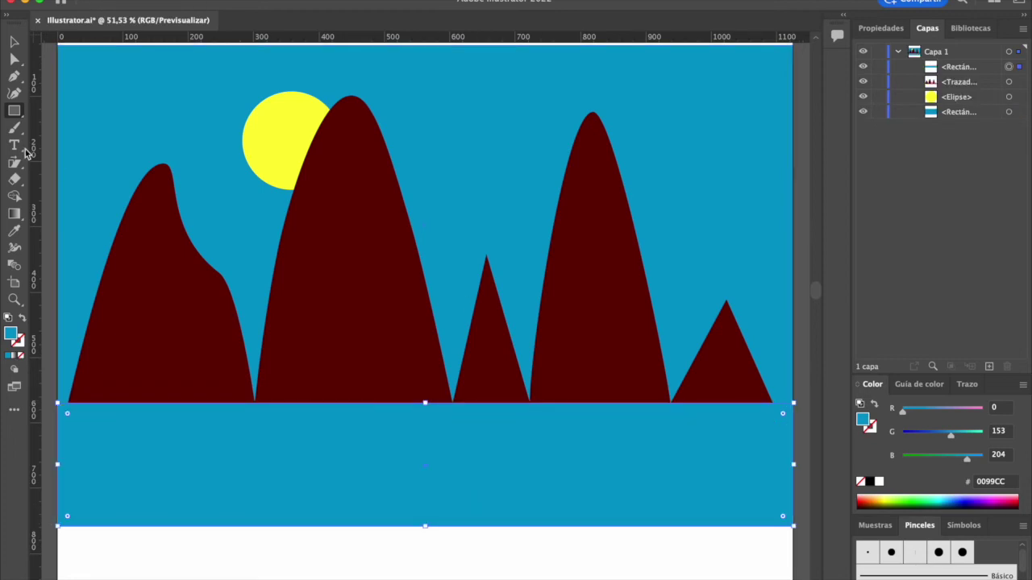
{"action": "double_click", "coordinate": [12, 336]}
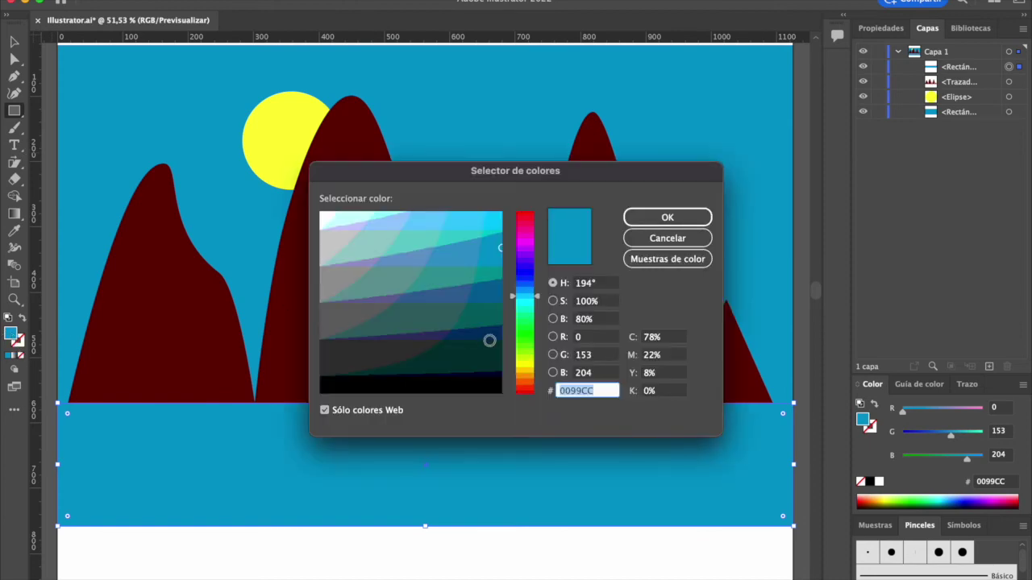
{"action": "left_click", "coordinate": [526, 326]}
{"action": "left_click", "coordinate": [485, 324]}
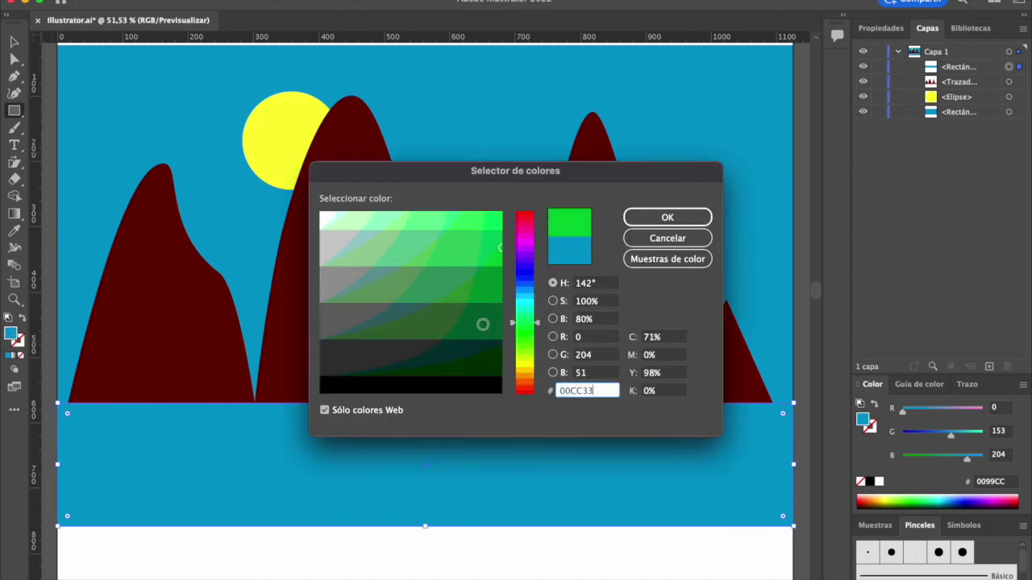
{"action": "left_click", "coordinate": [650, 223]}
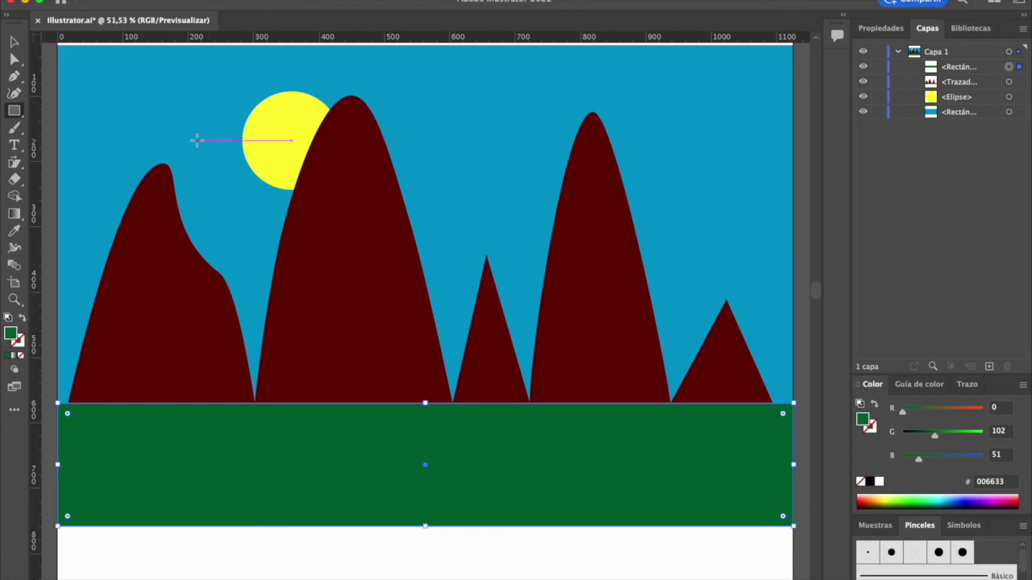
- Show the Stroke (Trazo) panel's weight settings in place of the colour sliders, then take the Pen tool
{"action": "left_click", "coordinate": [16, 46]}
{"action": "left_click", "coordinate": [968, 386]}
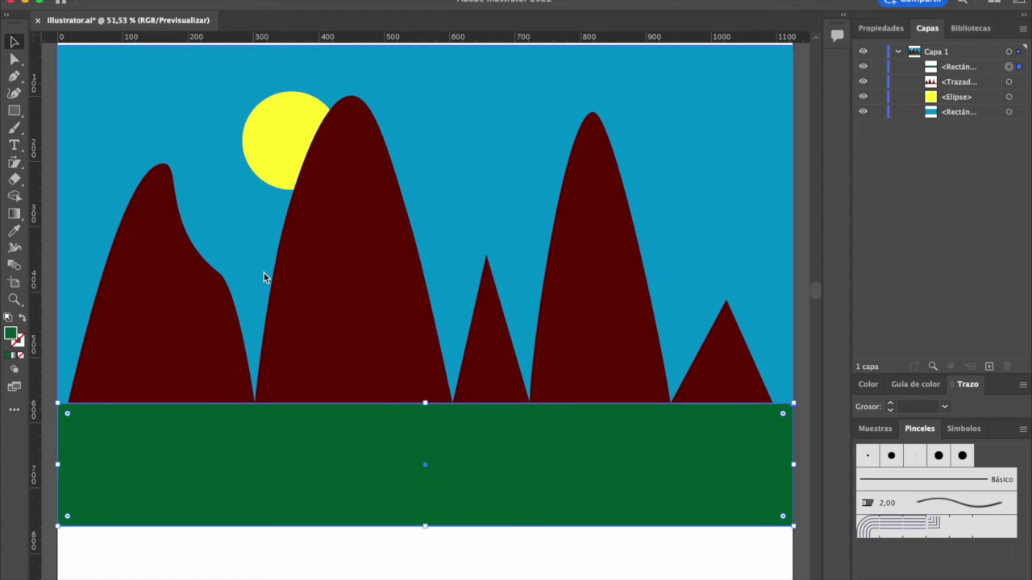
{"action": "left_click", "coordinate": [13, 78]}
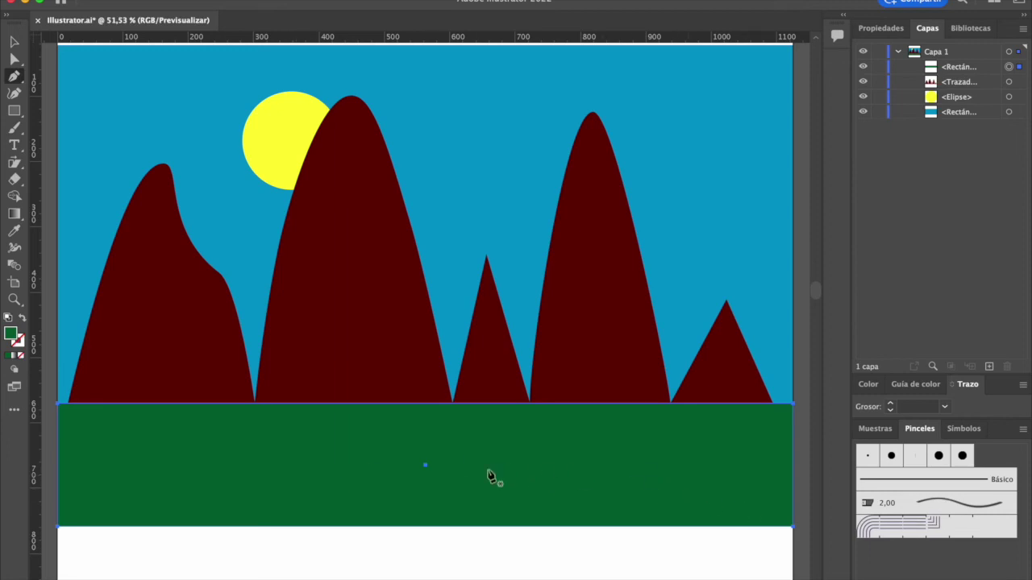
- Scale the green ground rectangle taller, stretching it down to the bottom of the page
{"action": "key", "text": "ctrl"}
{"action": "left_click", "coordinate": [12, 46]}
{"action": "left_click", "coordinate": [12, 171]}
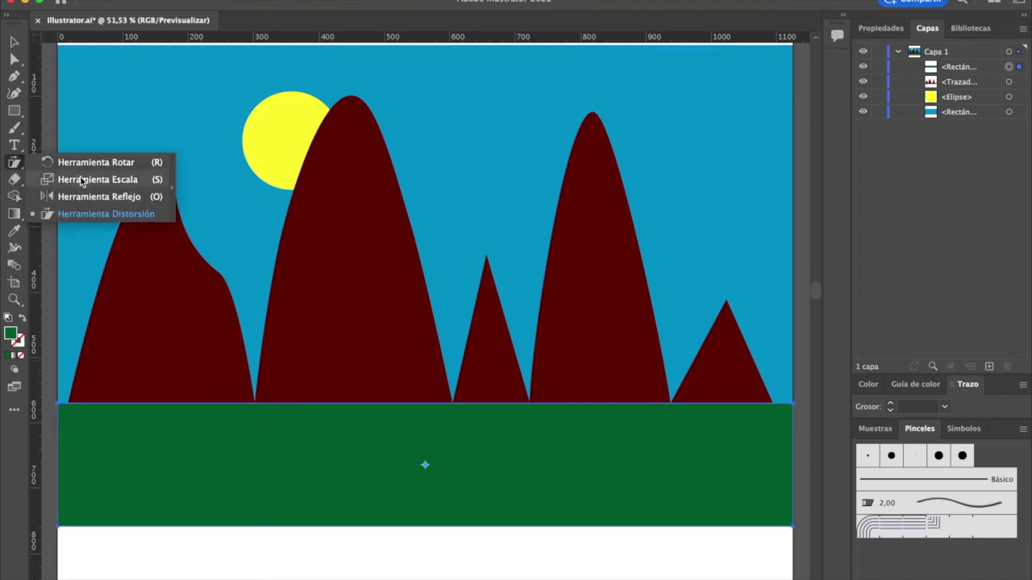
{"action": "left_click", "coordinate": [80, 179]}
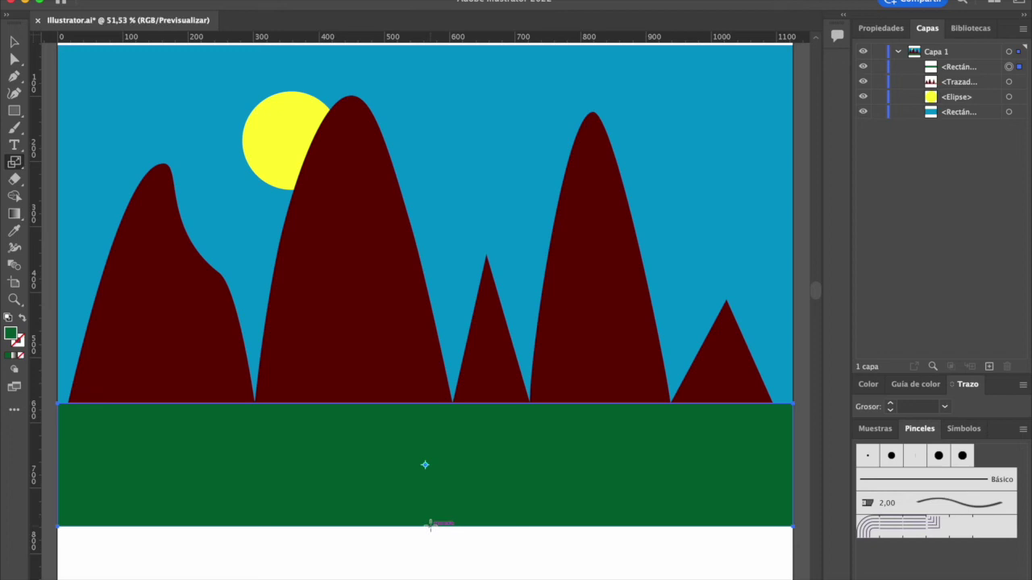
{"action": "left_click_drag", "start_coordinate": [431, 524], "coordinate": [420, 563]}
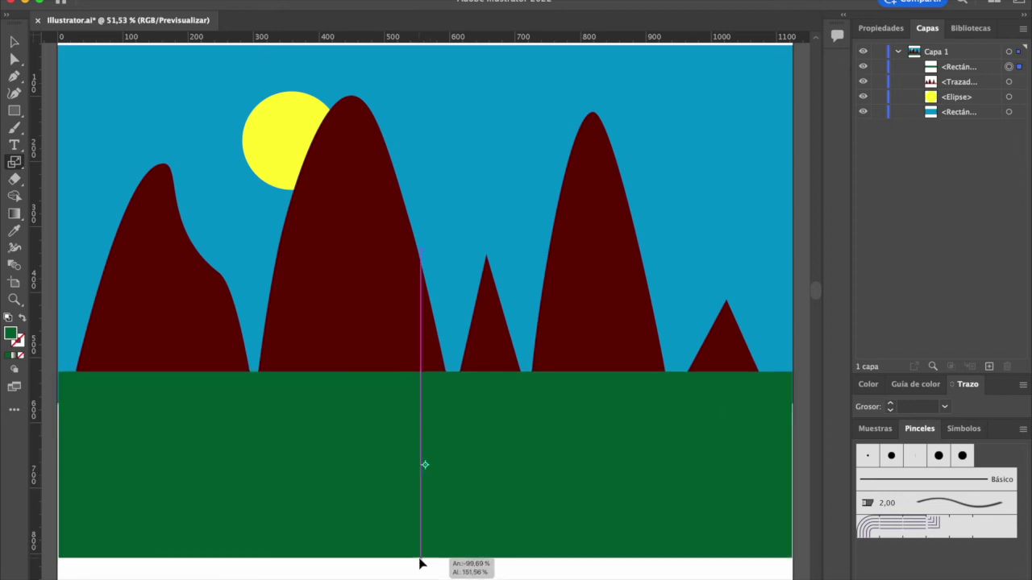
{"action": "left_click_drag", "start_coordinate": [420, 563], "coordinate": [418, 556]}
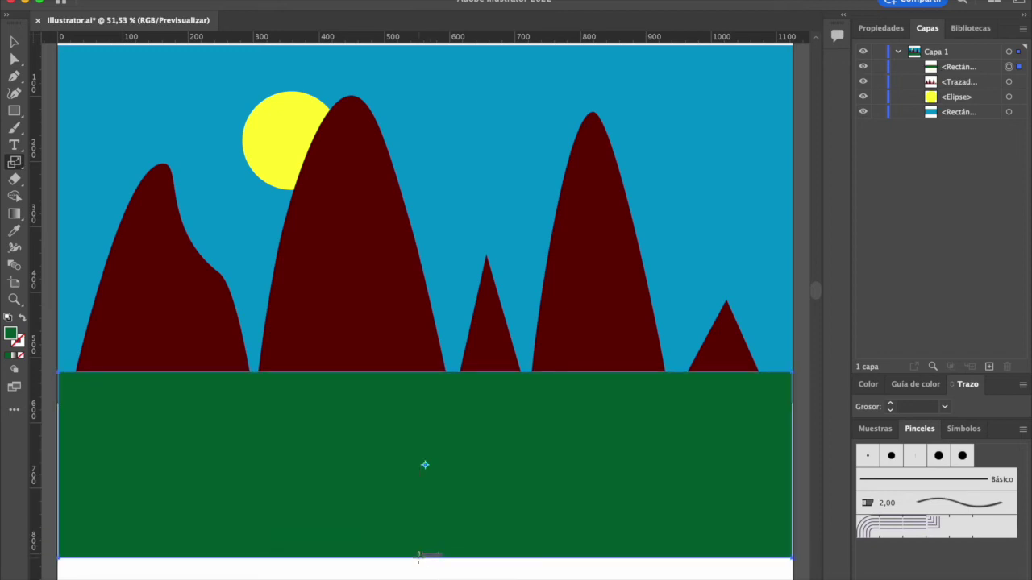
- Move the ground down so its top edge meets the mountain bases, then deselect it
{"action": "key", "text": "v"}
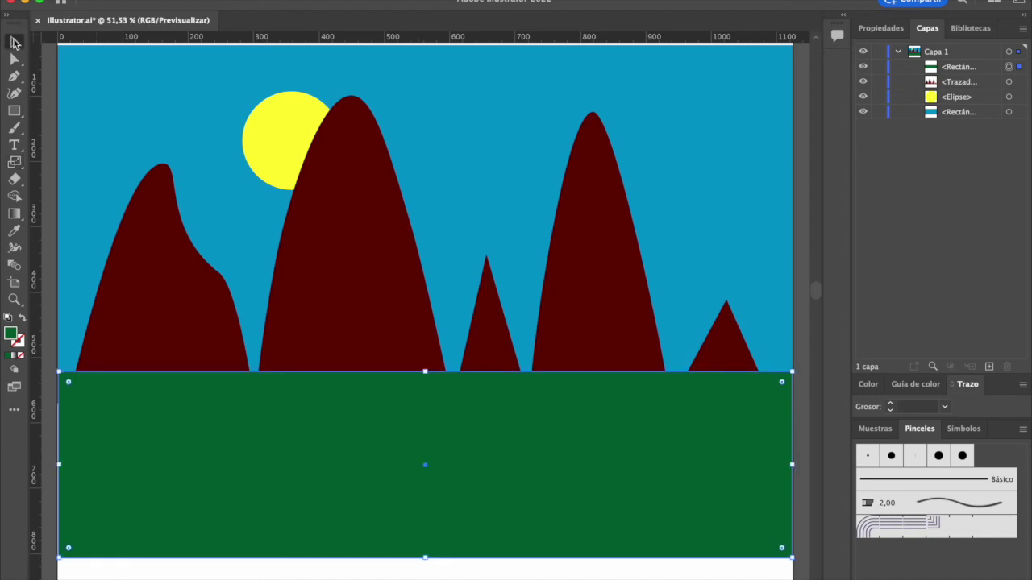
{"action": "left_click_drag", "start_coordinate": [452, 439], "coordinate": [452, 469]}
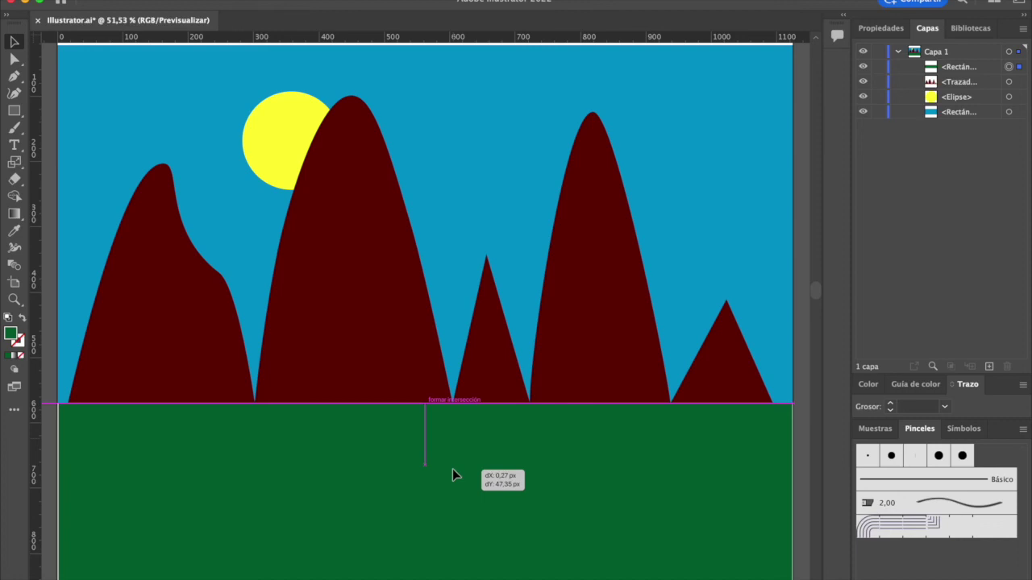
{"action": "left_click_drag", "start_coordinate": [452, 475], "coordinate": [452, 478]}
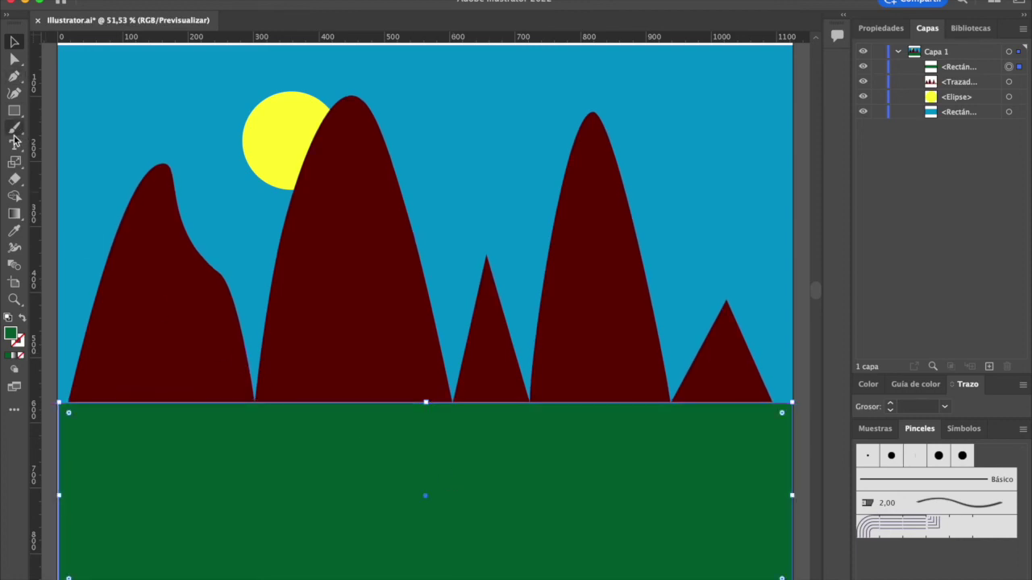
{"action": "left_click", "coordinate": [13, 75]}
{"action": "left_click", "coordinate": [13, 42]}
{"action": "left_click", "coordinate": [50, 99]}
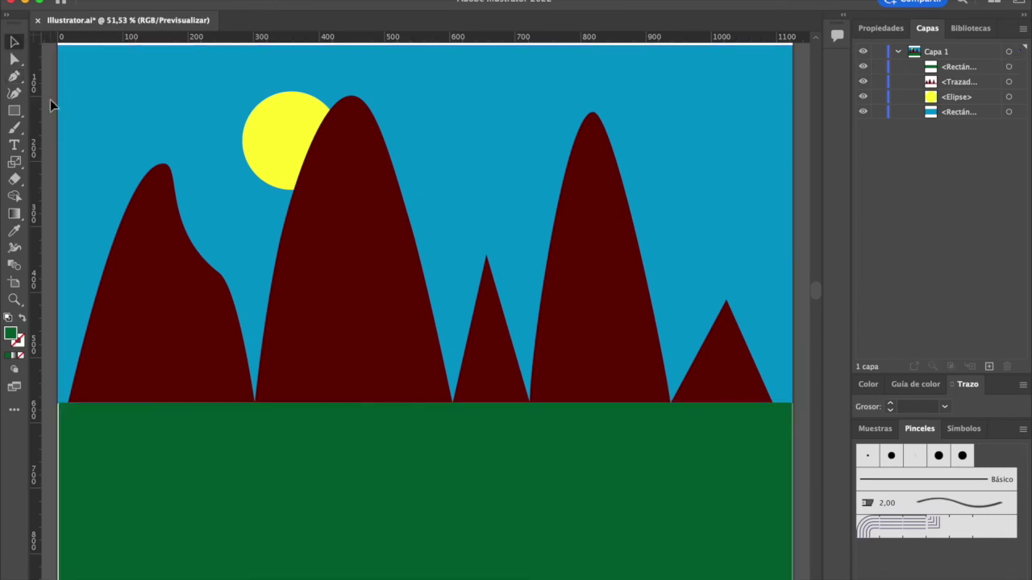
- Set the fill colour to dark blue in the Color Picker
{"action": "left_click", "coordinate": [14, 75]}
{"action": "left_click", "coordinate": [424, 495]}
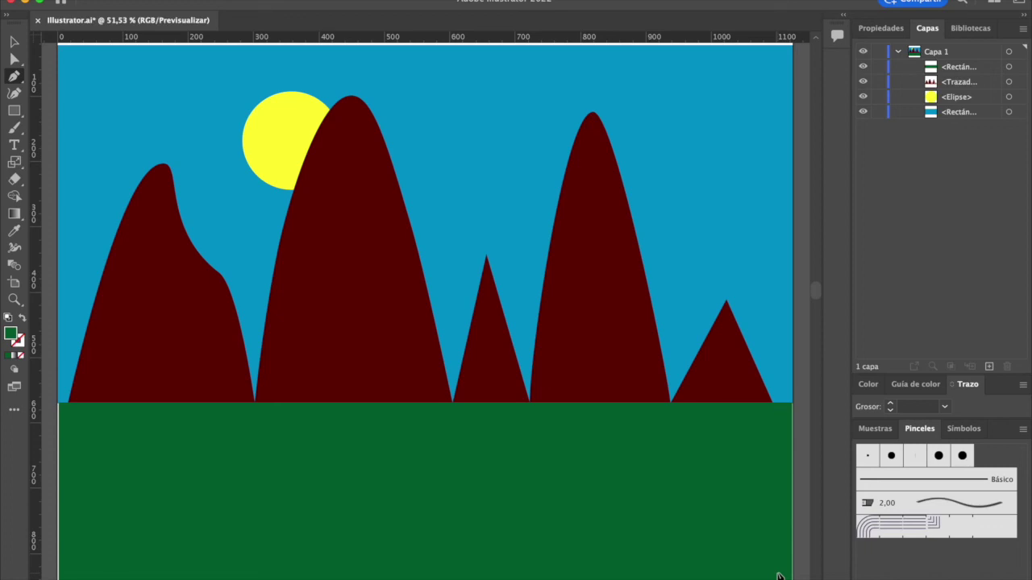
{"action": "double_click", "coordinate": [14, 335]}
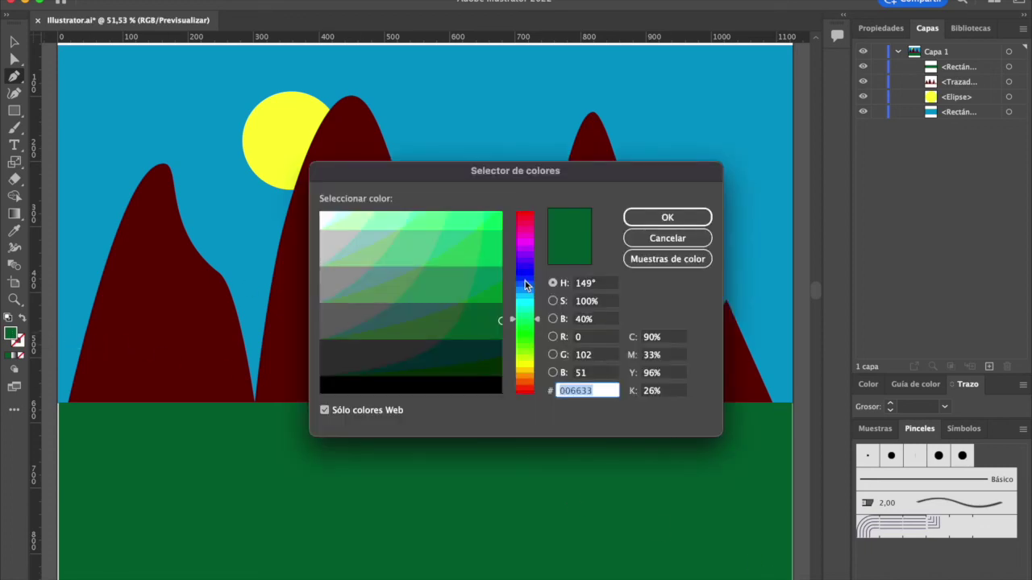
{"action": "left_click", "coordinate": [524, 277]}
{"action": "left_click", "coordinate": [490, 283]}
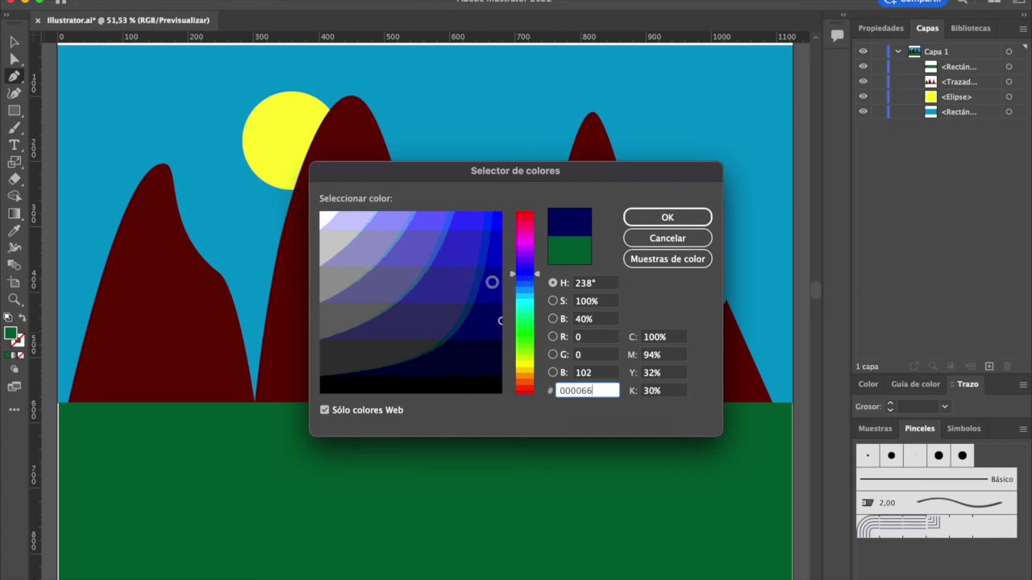
{"action": "left_click", "coordinate": [649, 220]}
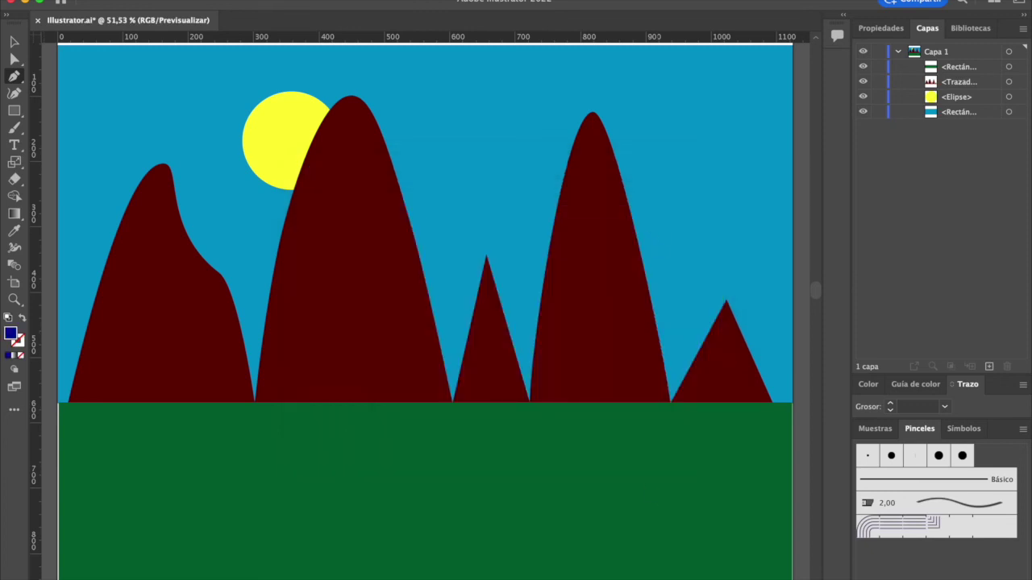
- Trace the river's curved lower bank from the bottom right leftward and up toward the mountains
{"action": "left_click", "coordinate": [773, 573]}
{"action": "left_click_drag", "start_coordinate": [646, 531], "coordinate": [598, 532]}
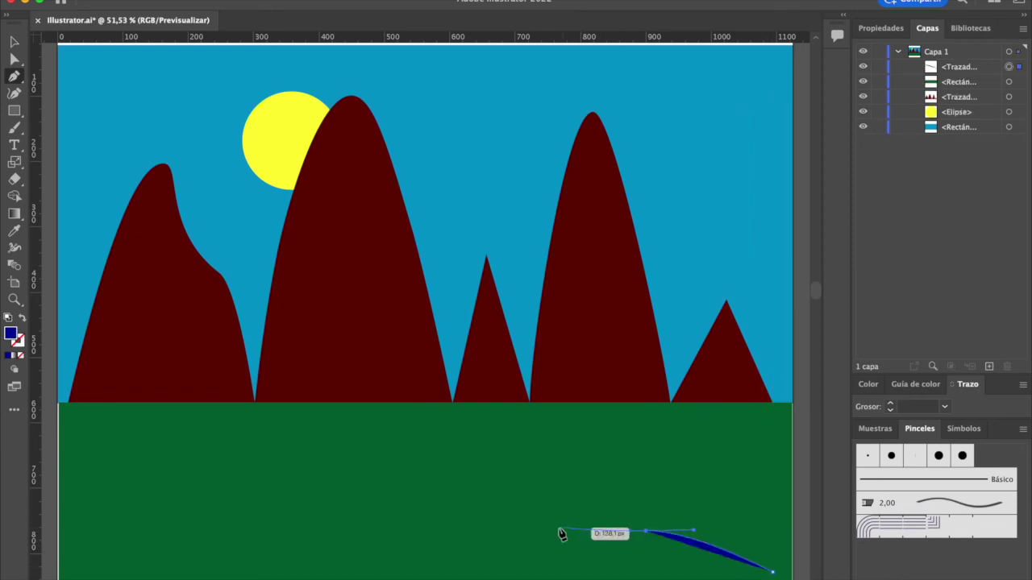
{"action": "left_click_drag", "start_coordinate": [512, 548], "coordinate": [473, 549]}
{"action": "left_click_drag", "start_coordinate": [372, 525], "coordinate": [355, 513]}
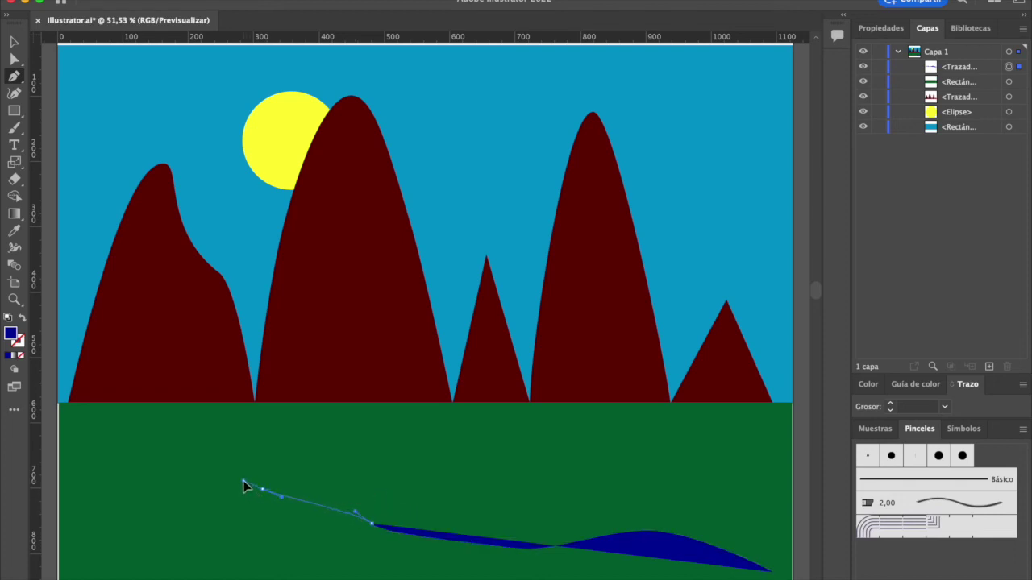
{"action": "left_click_drag", "start_coordinate": [245, 486], "coordinate": [242, 480]}
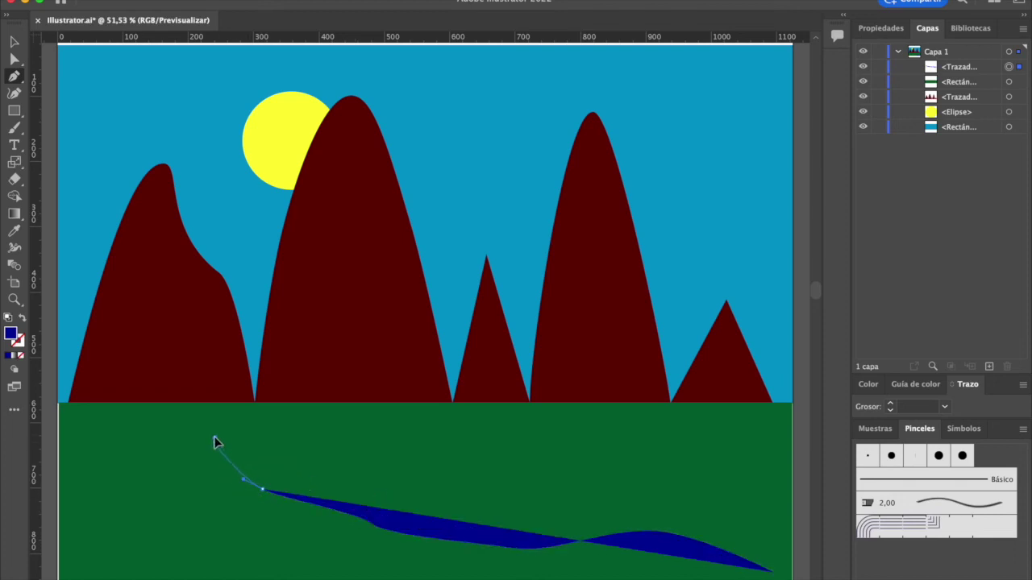
{"action": "left_click_drag", "start_coordinate": [215, 442], "coordinate": [218, 411]}
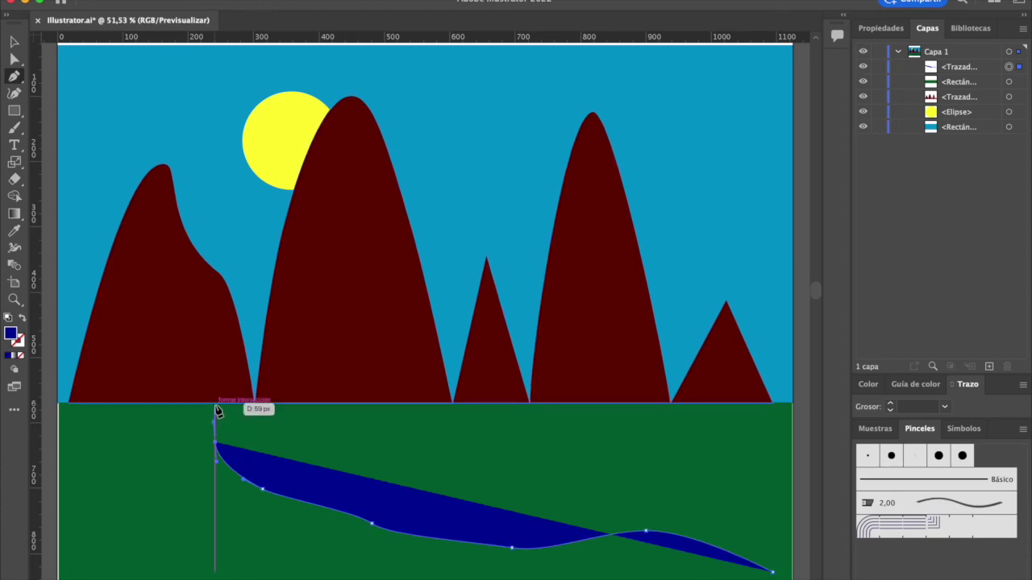
- Curve the upper bank from the mountain base back to the bottom right and close the river shape
{"action": "mouse_move", "coordinate": [217, 411]}
{"action": "left_mouse_down"}
{"action": "mouse_move", "coordinate": [269, 406]}
{"action": "mouse_move", "coordinate": [409, 499]}
{"action": "mouse_move", "coordinate": [603, 483]}
{"action": "left_mouse_up"}
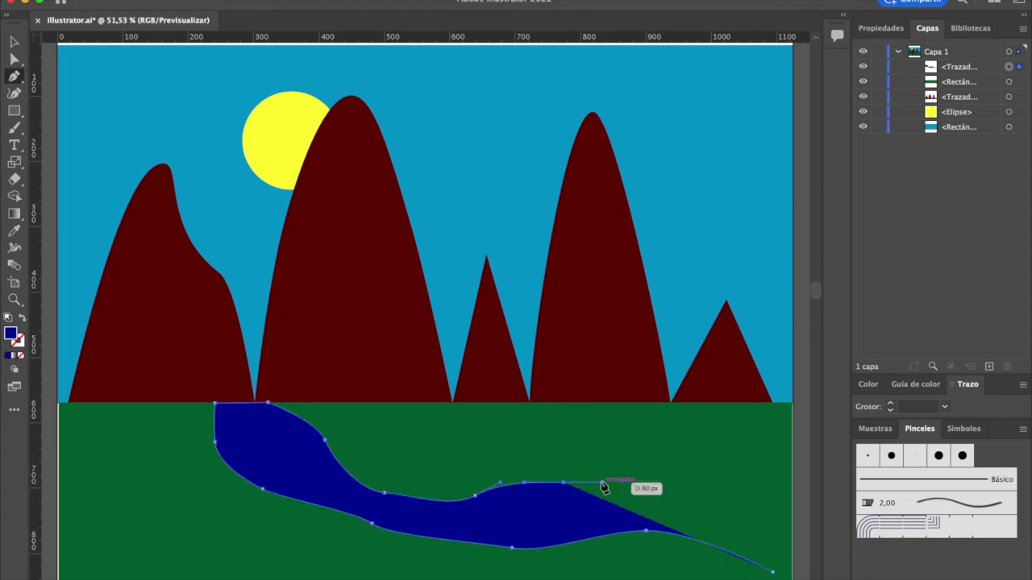
{"action": "left_click_drag", "start_coordinate": [663, 494], "coordinate": [682, 503]}
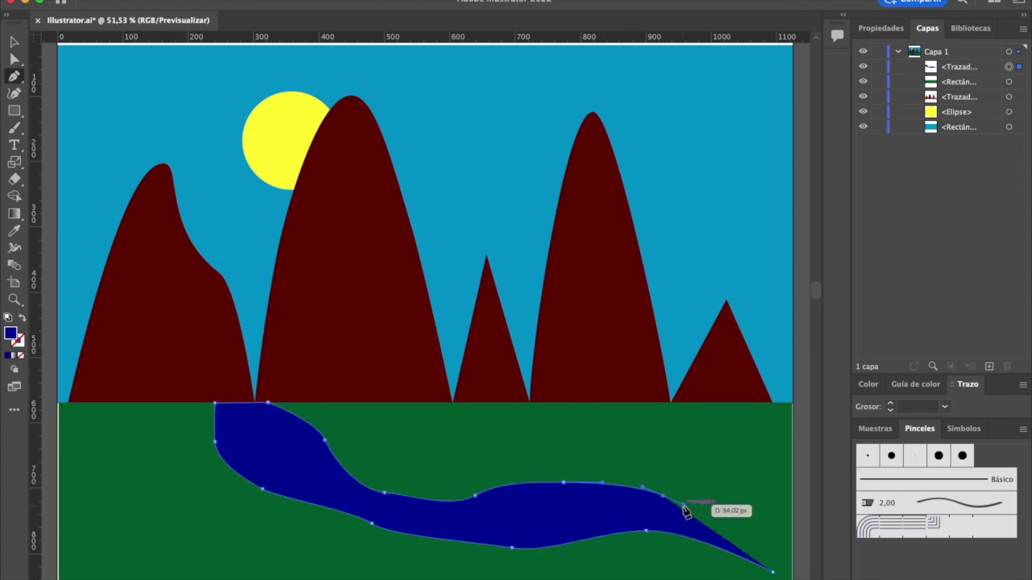
{"action": "left_click_drag", "start_coordinate": [760, 520], "coordinate": [771, 533]}
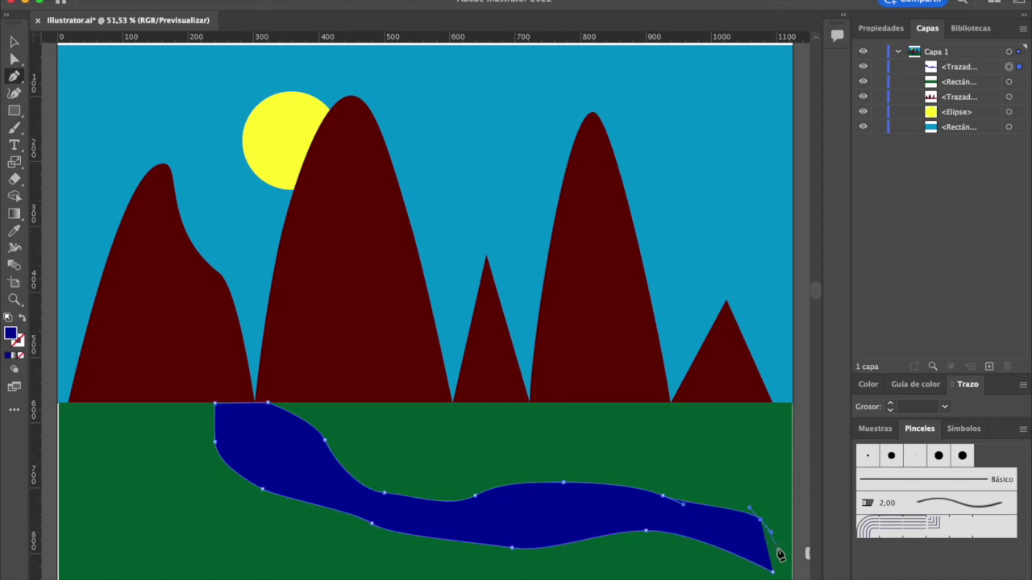
{"action": "left_click", "coordinate": [776, 572]}
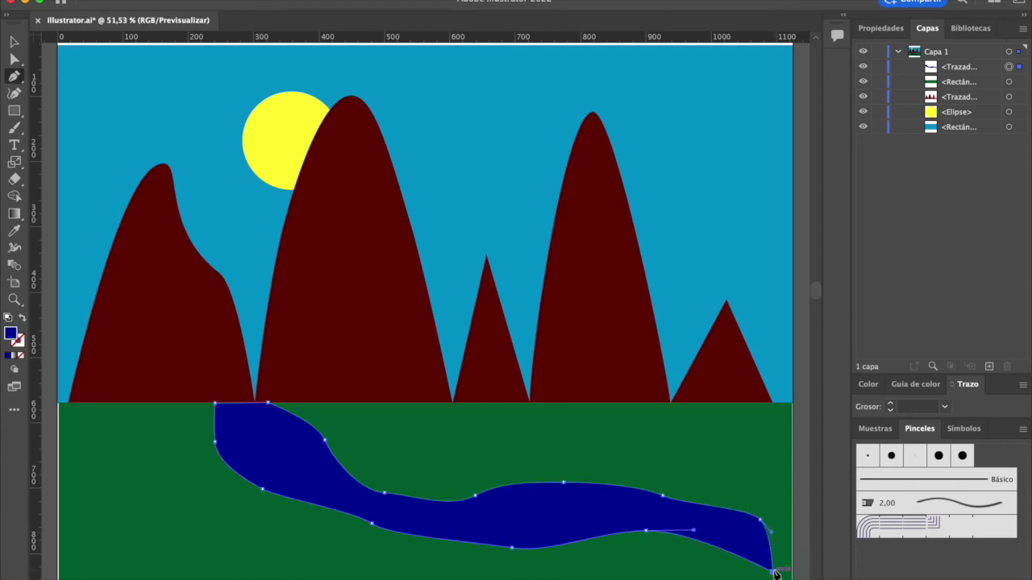
{"action": "left_click", "coordinate": [14, 43]}
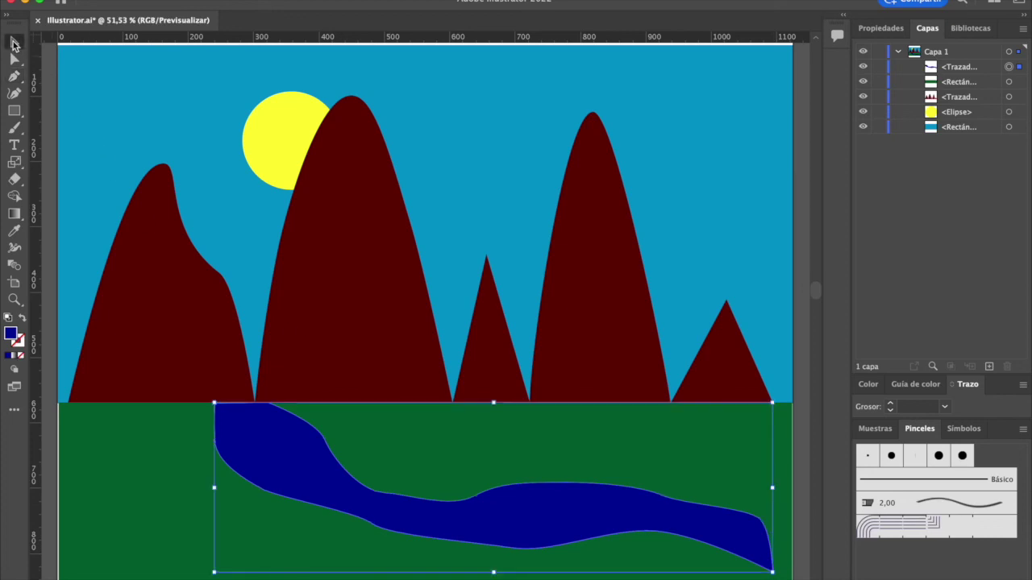
{"action": "left_click", "coordinate": [230, 218]}
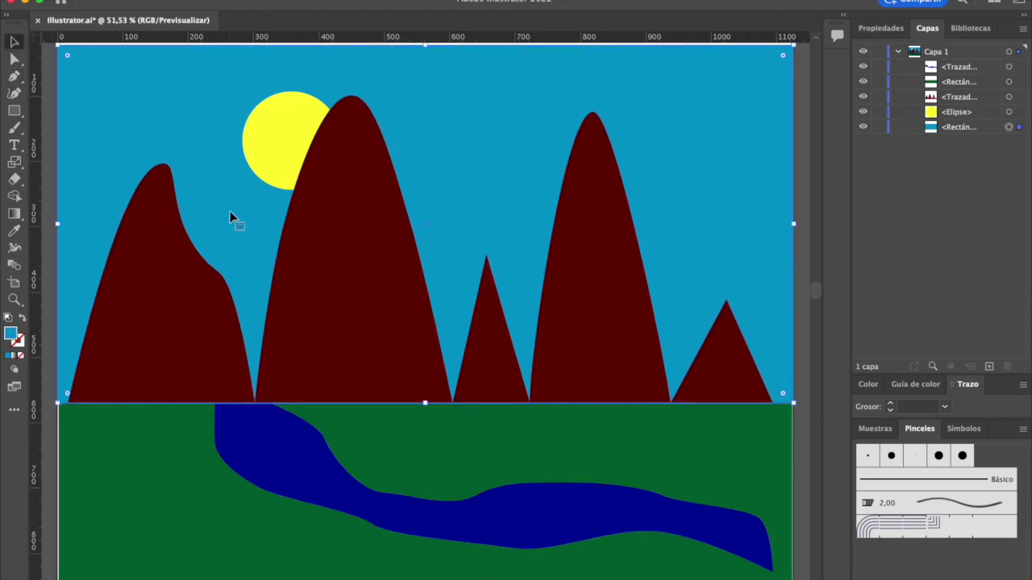
{"action": "left_click", "coordinate": [50, 188]}
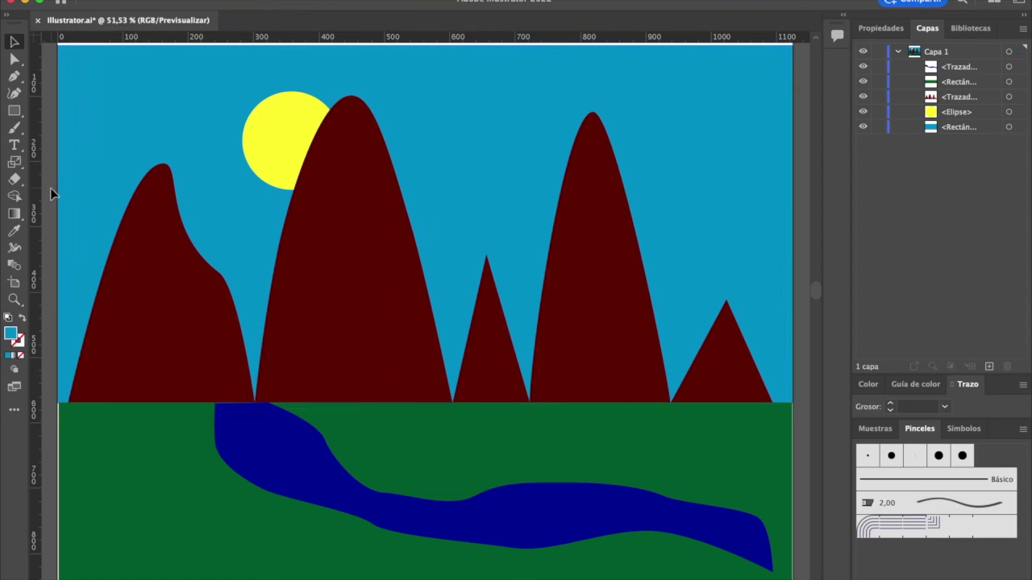